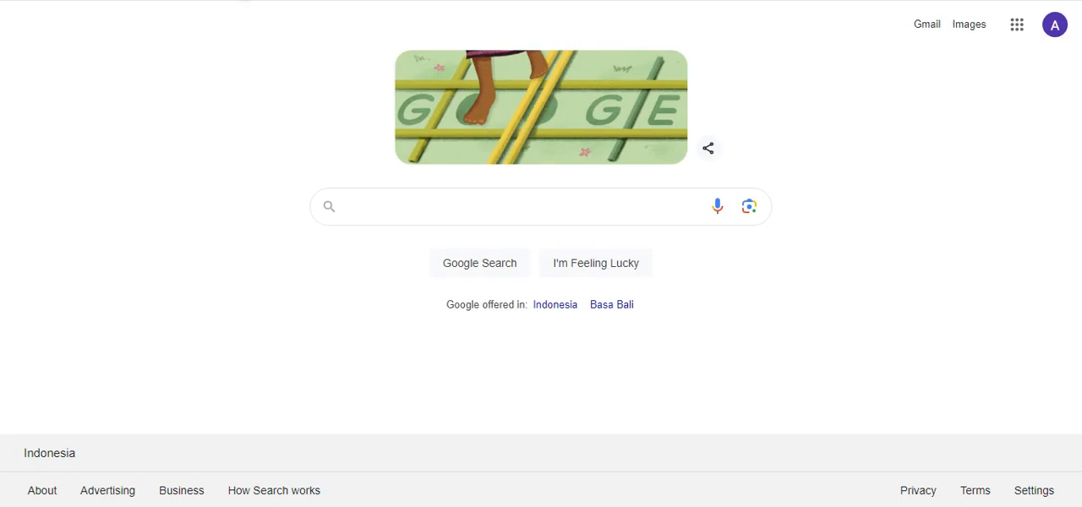
Step: Open the SemestaWeb login page at web-dev.semesta.group
{"action": "type", "text": "web-de"}
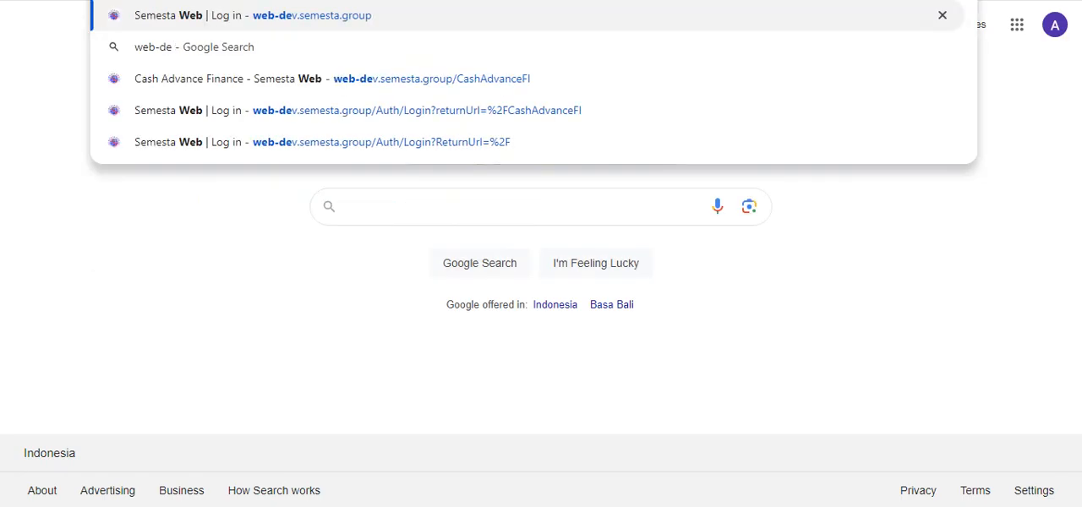
{"action": "key", "text": "Escape"}
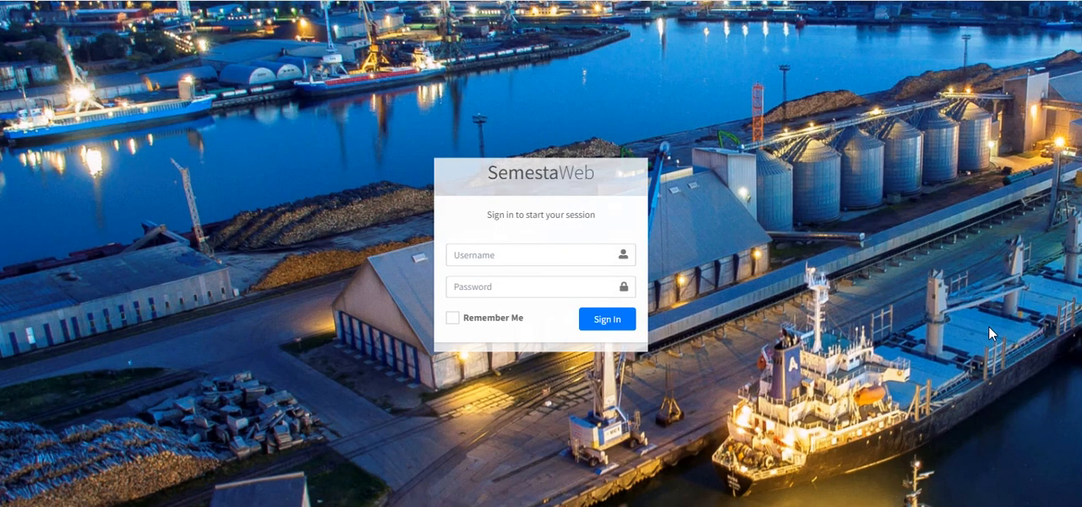
Step: Sign in to SemestaWeb with the saved account username and the account password
{"action": "left_click", "coordinate": [544, 255]}
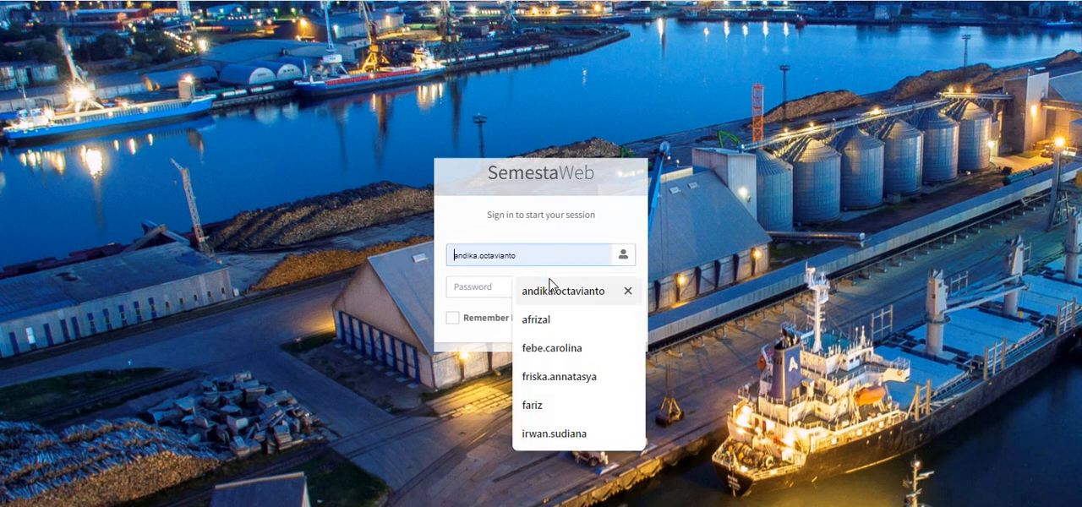
{"action": "left_click", "coordinate": [550, 285]}
{"action": "left_click", "coordinate": [531, 288]}
{"action": "type", "text": "••••••"}
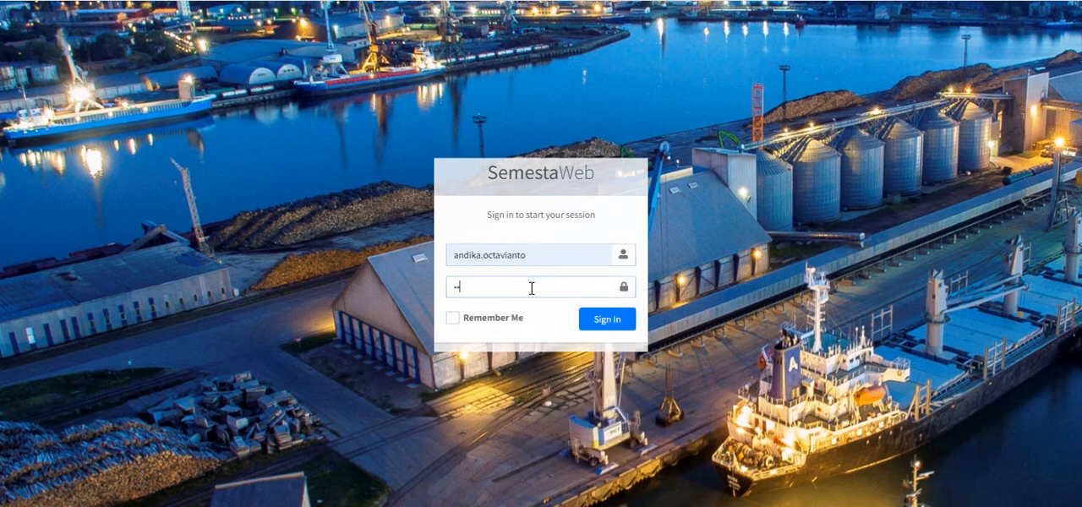
{"action": "key", "text": "BackSpace"}
{"action": "key", "text": "BackSpace"}
{"action": "key", "text": "BackSpace"}
{"action": "key", "text": "BackSpace"}
{"action": "key", "text": "BackSpace"}
{"action": "type", "text": "•••••••••••"}
{"action": "key", "text": "Return"}
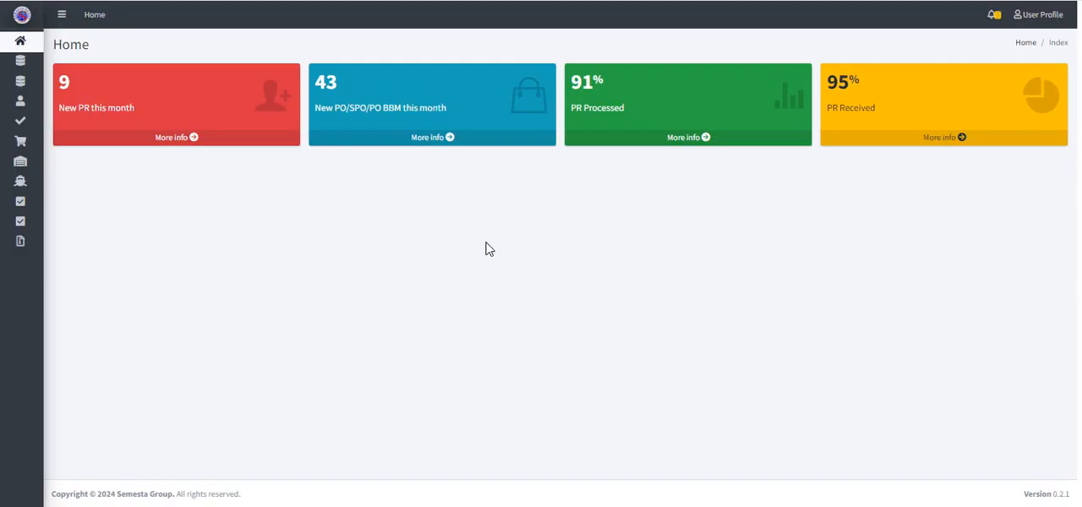
Step: Open the Travel Request list of Employee Self Service
{"action": "mouse_move", "coordinate": [59, 69]}
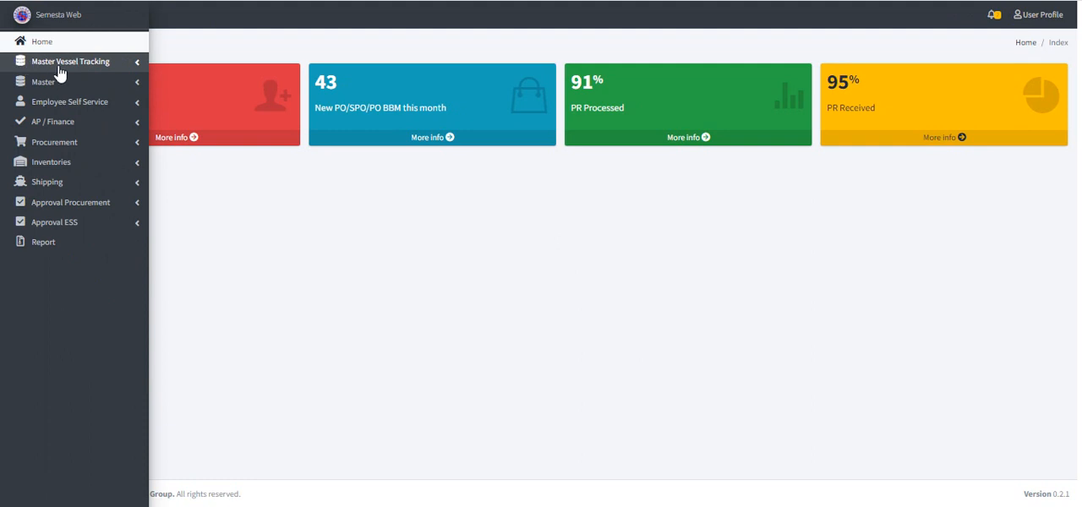
{"action": "left_click", "coordinate": [85, 102]}
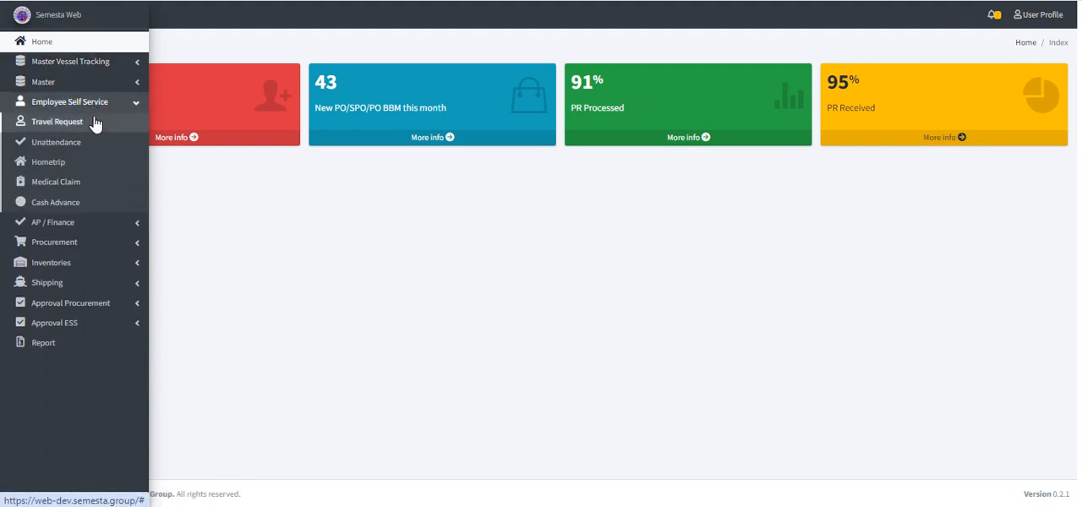
{"action": "left_click", "coordinate": [93, 123]}
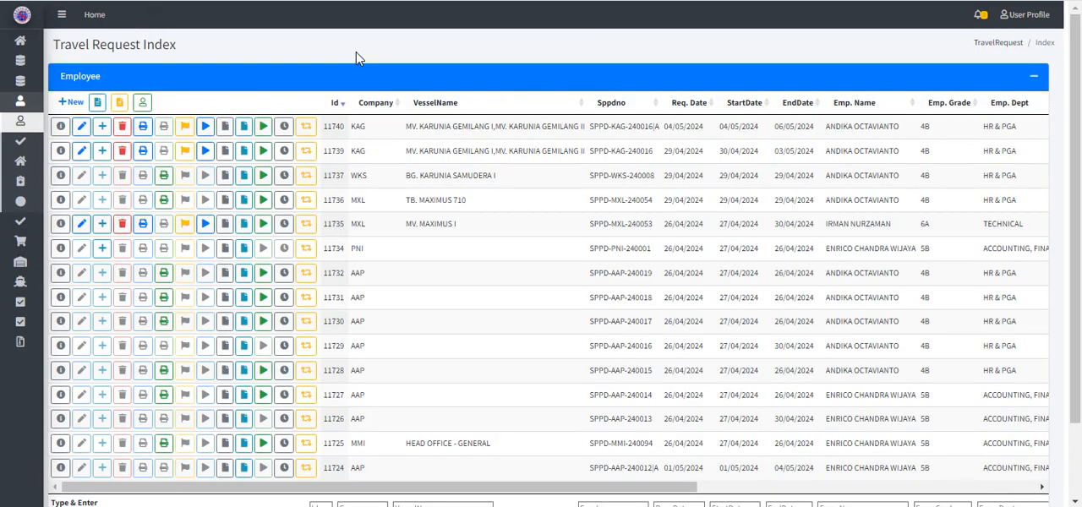
Step: Review the travel request columns and open the declaration of the KAG request starting 30/04/2024
{"action": "scroll", "coordinate": [406, 152], "scroll_direction": "right", "scroll_amount": 3}
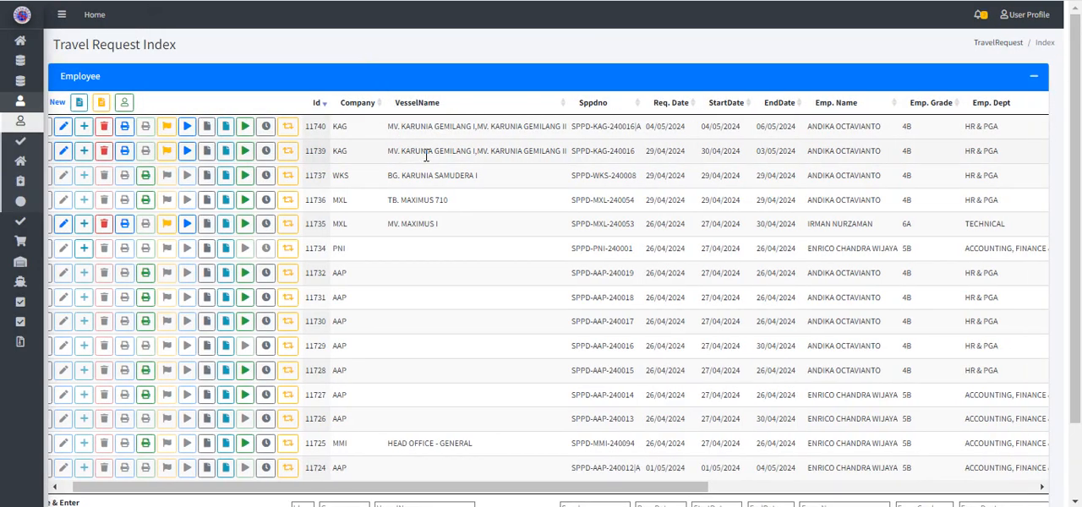
{"action": "scroll", "coordinate": [427, 161], "scroll_direction": "right", "scroll_amount": 5}
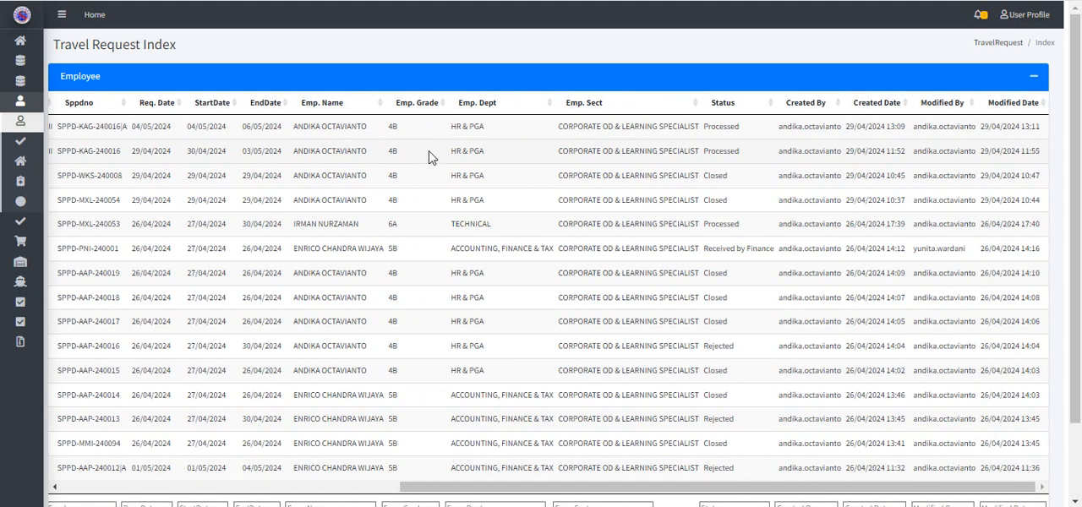
{"action": "scroll", "coordinate": [430, 157], "scroll_direction": "left", "scroll_amount": 8}
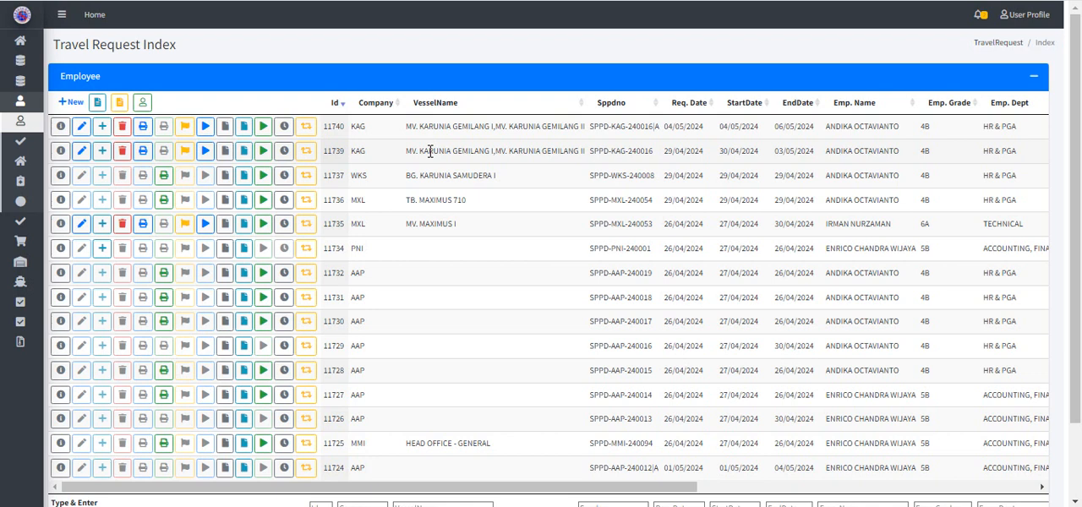
{"action": "left_click", "coordinate": [186, 153]}
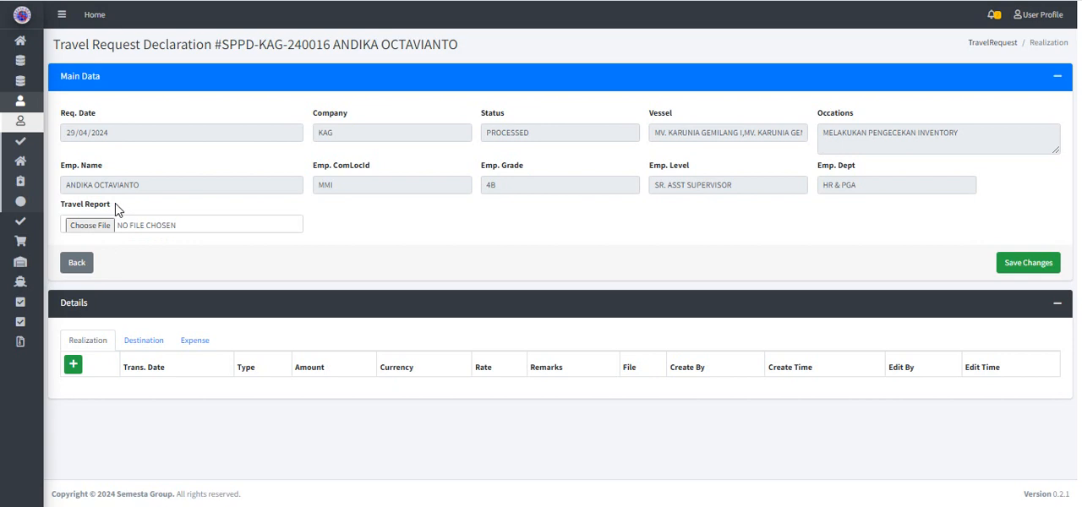
Step: Attach the PDF TESTING DOCUMENT from the Desktop as the travel report and save the declaration
{"action": "left_click", "coordinate": [85, 225]}
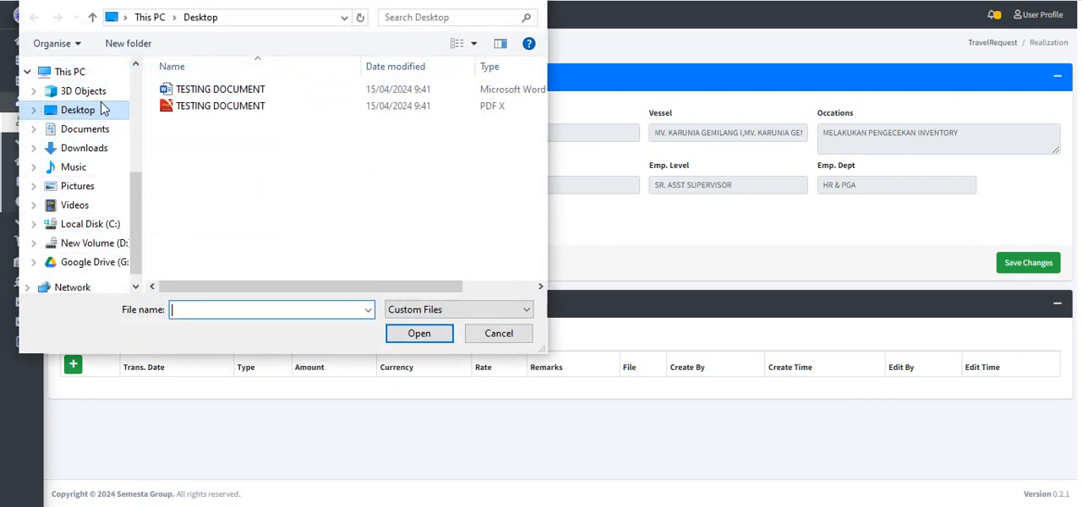
{"action": "left_click", "coordinate": [83, 116]}
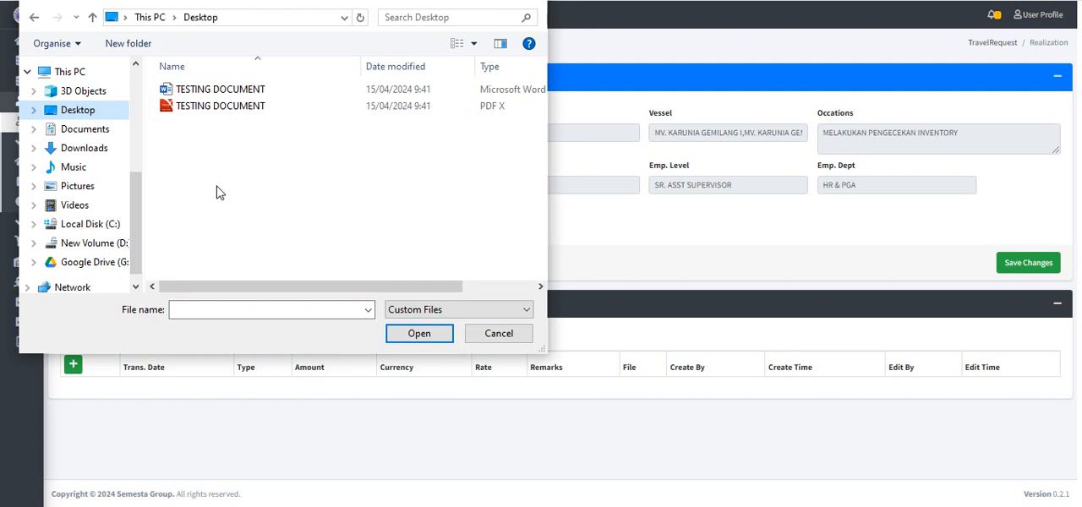
{"action": "left_click", "coordinate": [230, 114]}
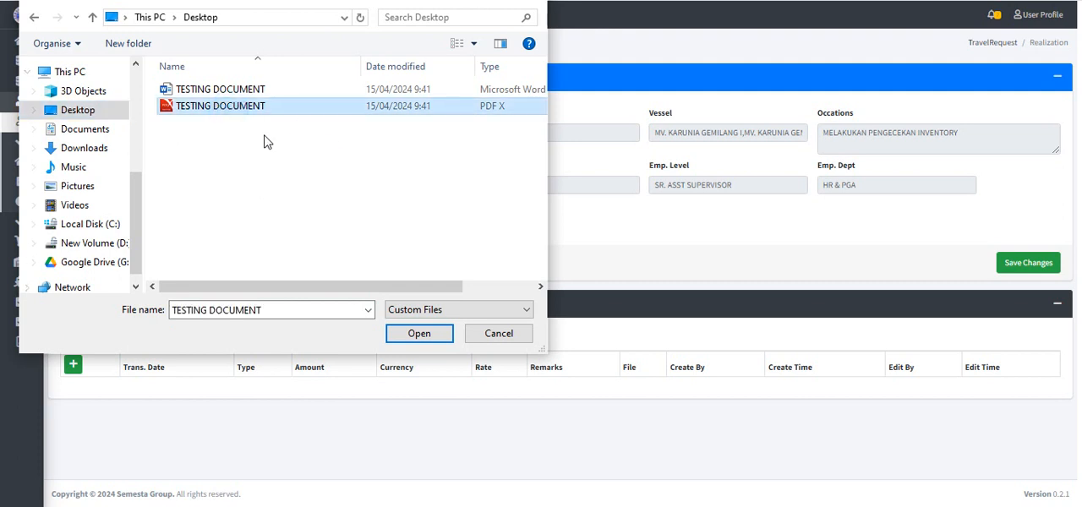
{"action": "left_click", "coordinate": [417, 333]}
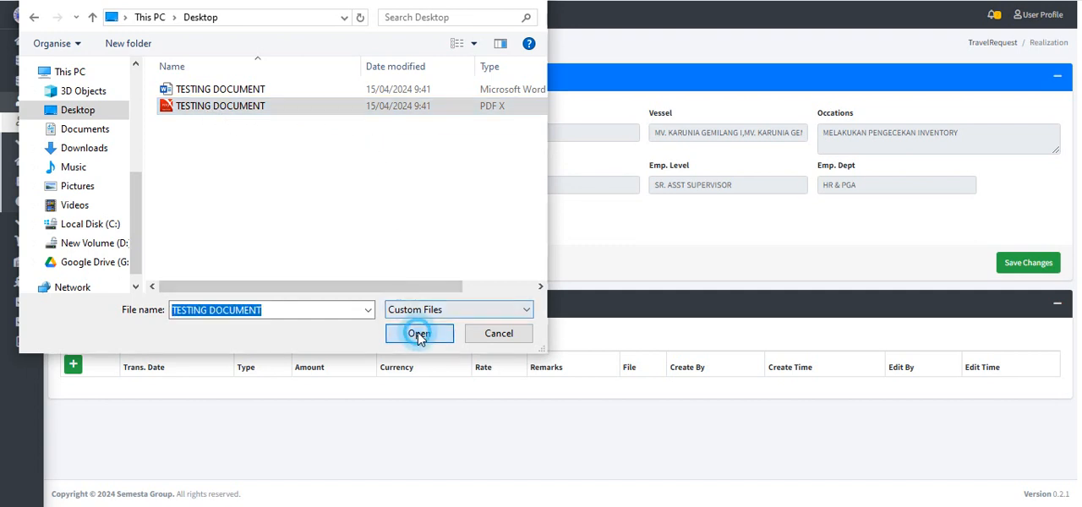
{"action": "left_click", "coordinate": [1025, 264]}
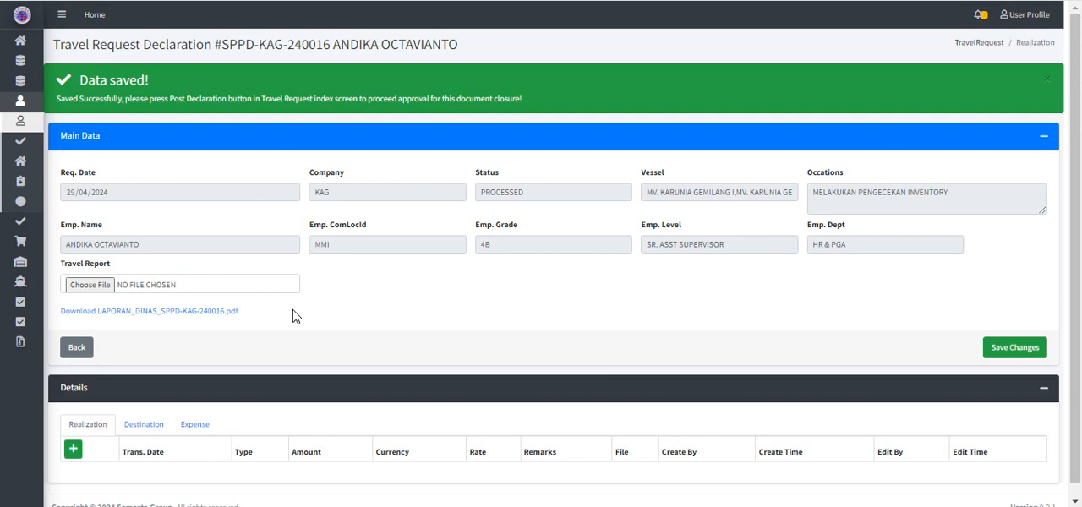
Step: Start a Transportasi realization entry with transaction date 30/04/2024 and an amount of 150,000 IDR
{"action": "scroll", "coordinate": [295, 317], "scroll_direction": "down", "scroll_amount": 1}
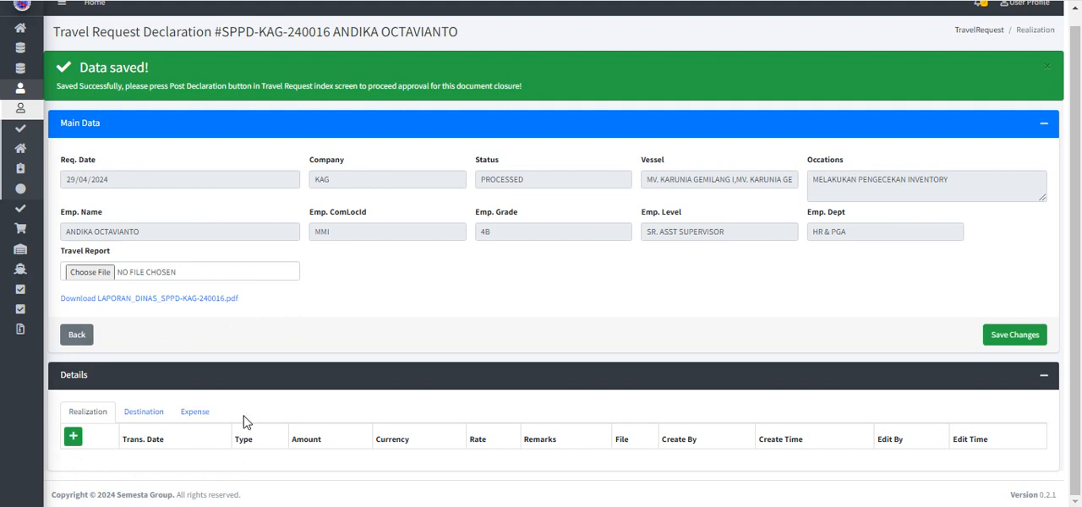
{"action": "left_click", "coordinate": [73, 436]}
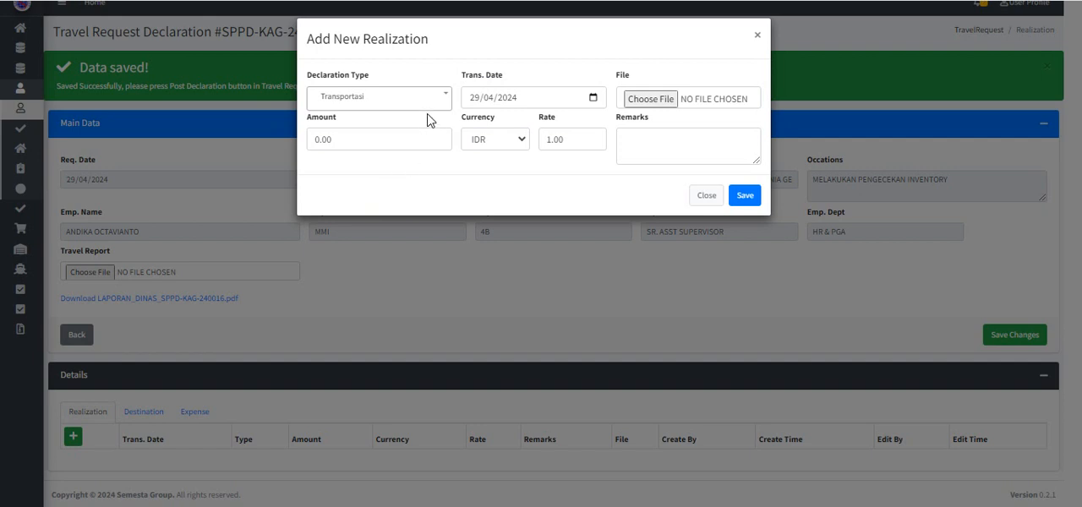
{"action": "left_click", "coordinate": [593, 97]}
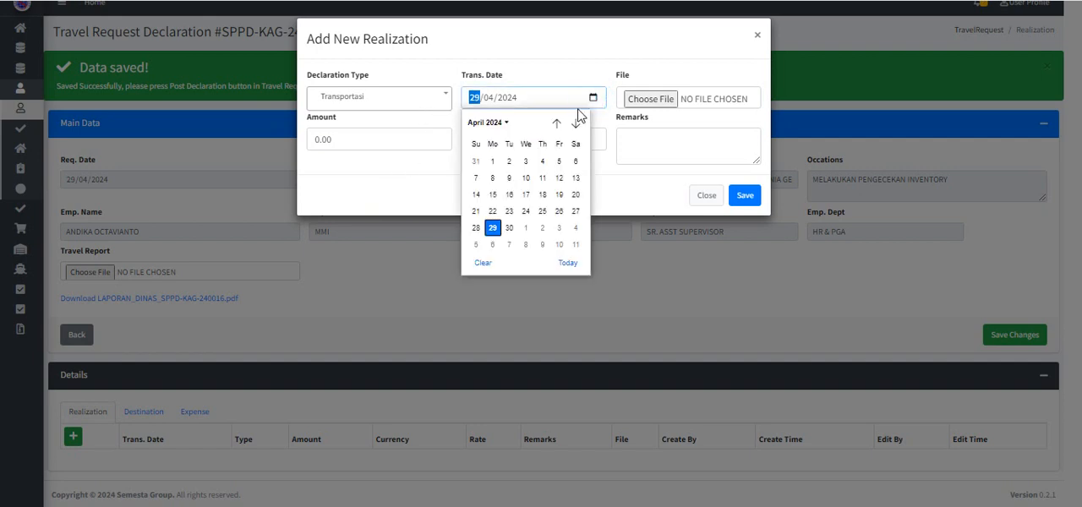
{"action": "left_click", "coordinate": [509, 227]}
{"action": "left_click", "coordinate": [392, 141]}
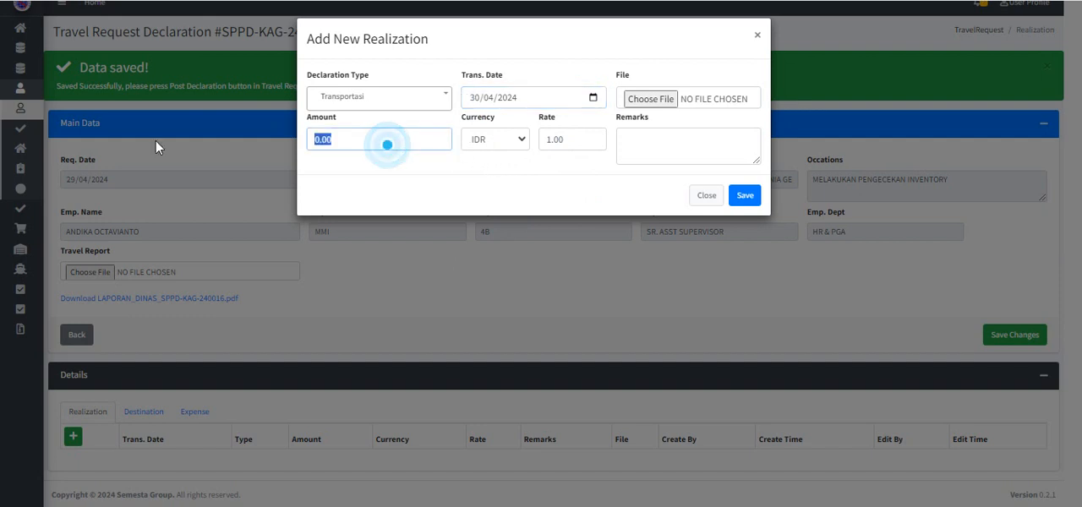
{"action": "type", "text": "150,"}
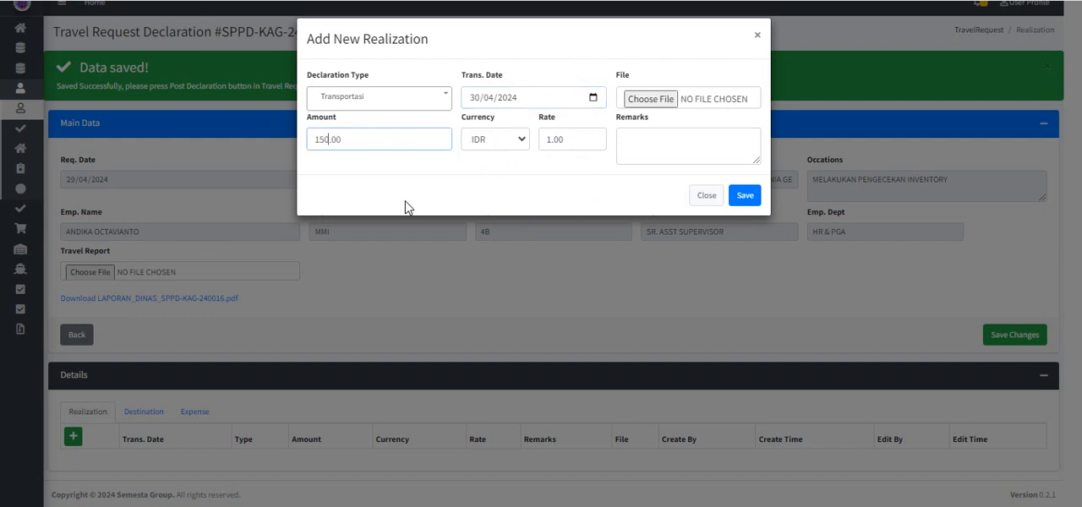
{"action": "type", "text": "000"}
Step: Attach the PDF TESTING DOCUMENT from the Desktop to the Transportasi realization entry
{"action": "left_click", "coordinate": [629, 100]}
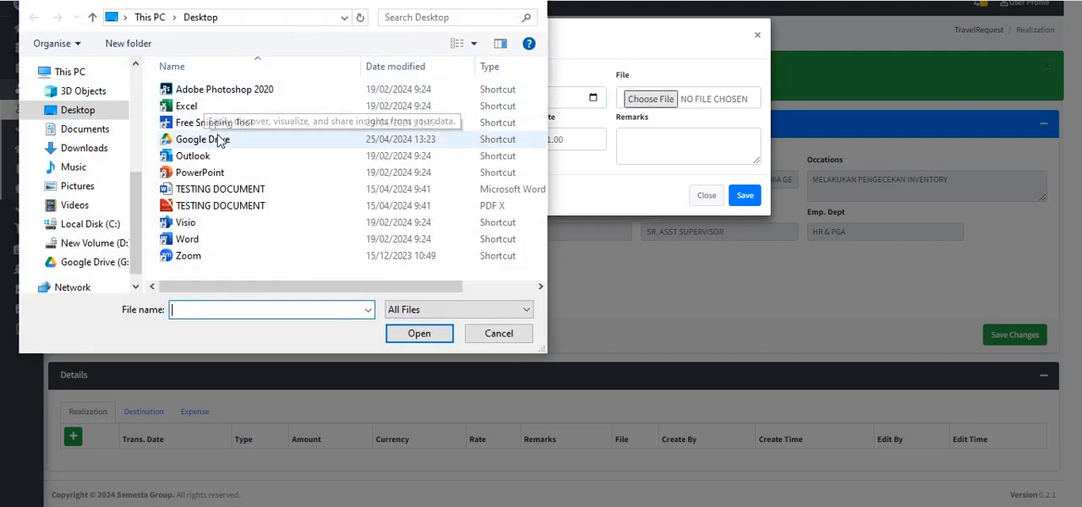
{"action": "left_click", "coordinate": [222, 207]}
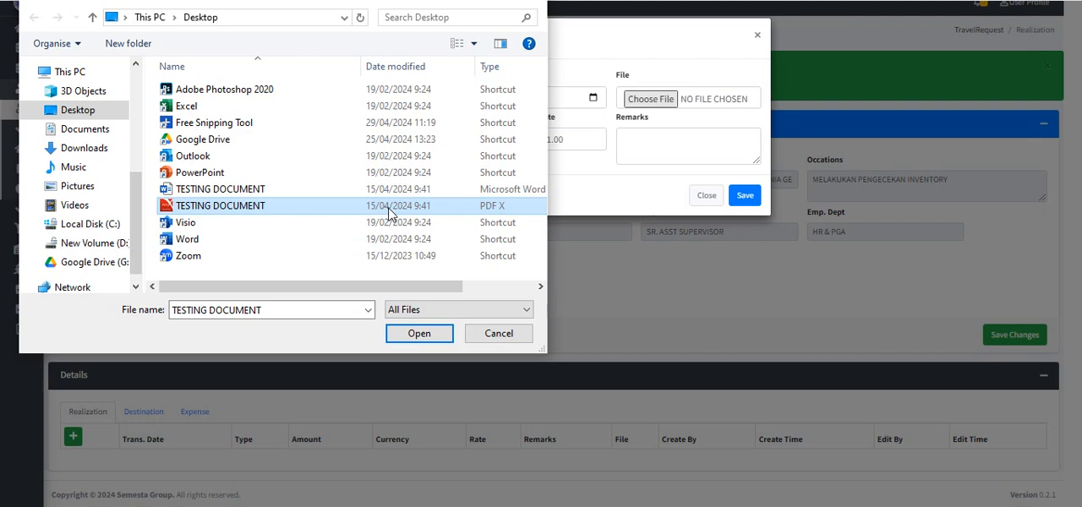
{"action": "left_click", "coordinate": [419, 333]}
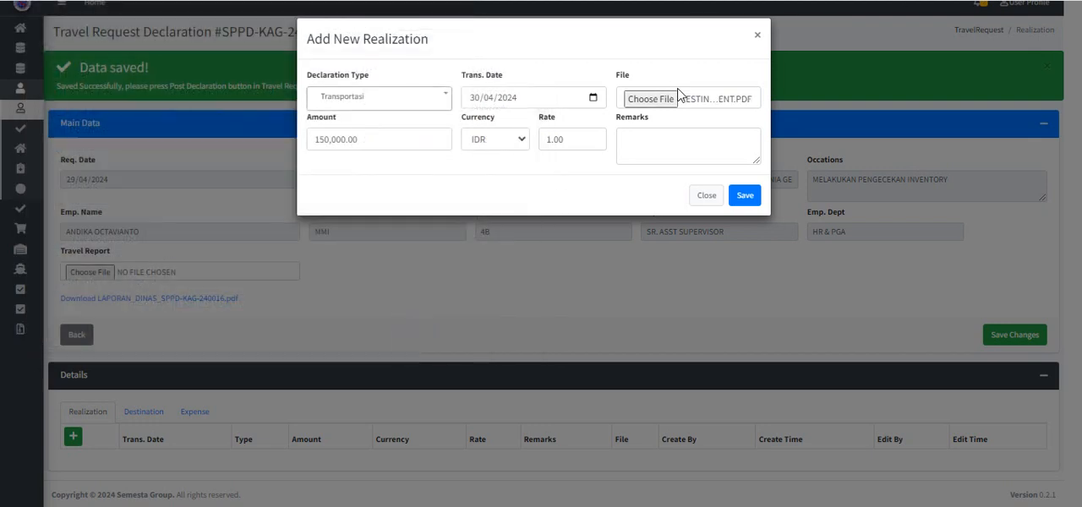
Step: Enter the remark "TAXI DARI RUMAH - BANDARA", save the realization entry and save the declaration changes
{"action": "left_click", "coordinate": [657, 139]}
{"action": "type", "text": "TAXI ME"}
{"action": "key", "text": "BackSpace"}
{"action": "key", "text": "BackSpace"}
{"action": "type", "text": "DARI RUMAH "}
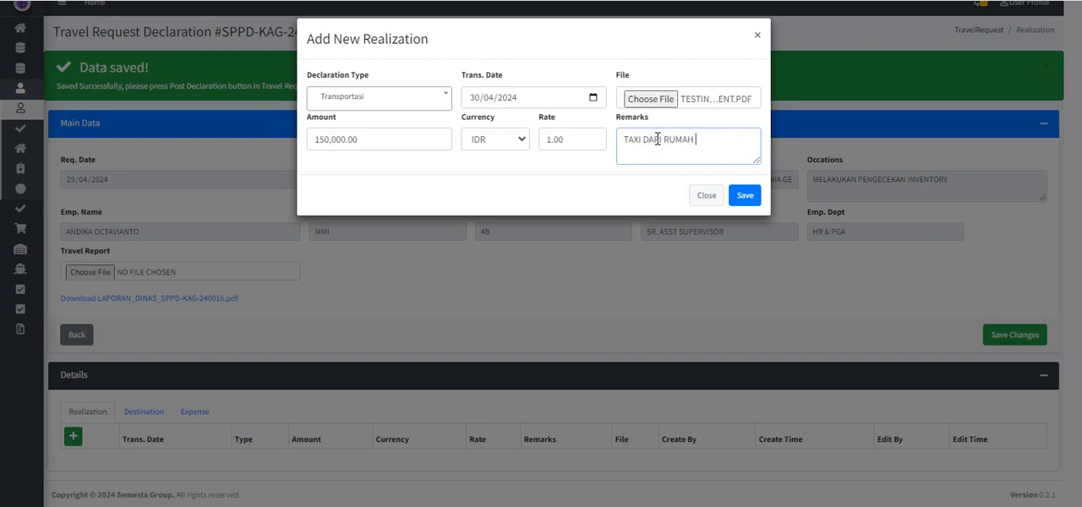
{"action": "type", "text": "- BANDARA"}
{"action": "left_click", "coordinate": [744, 196]}
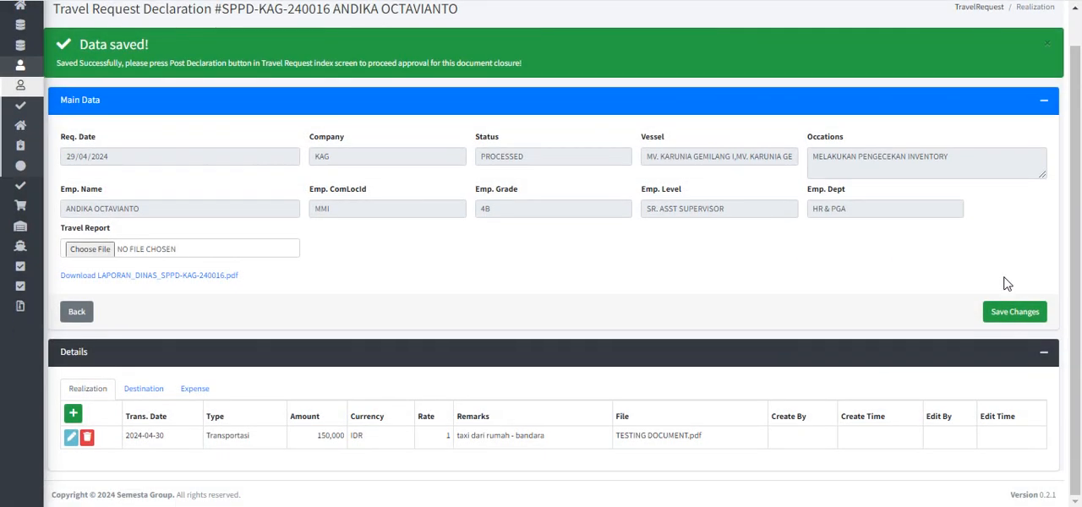
{"action": "left_click", "coordinate": [1006, 312]}
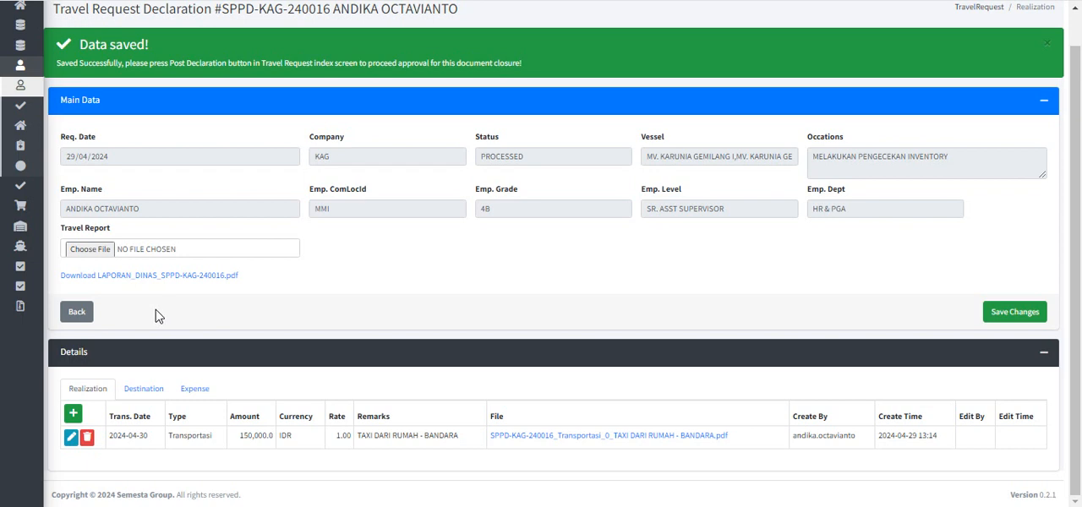
Step: Start another realization entry with the declaration type Makan
{"action": "left_click", "coordinate": [73, 414]}
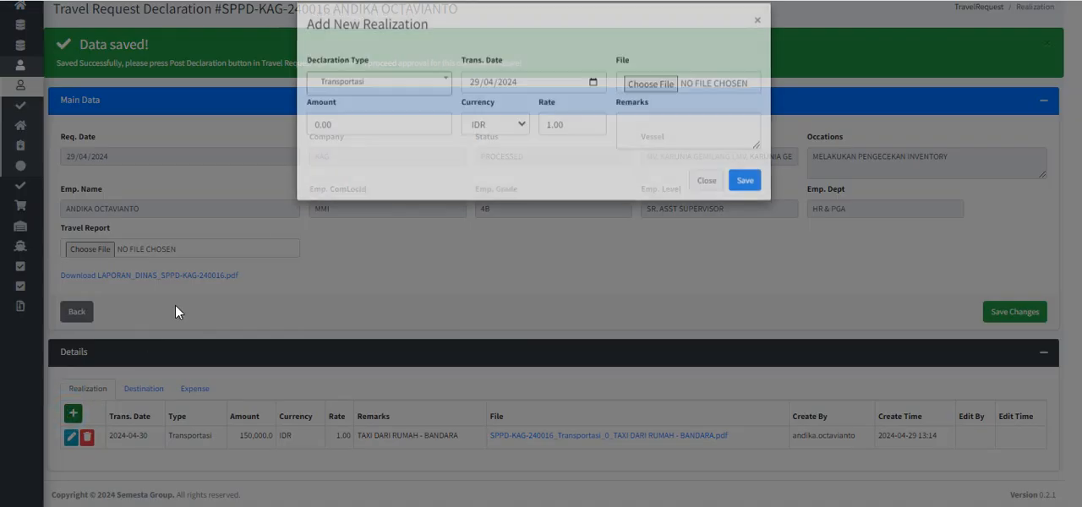
{"action": "left_click", "coordinate": [411, 99]}
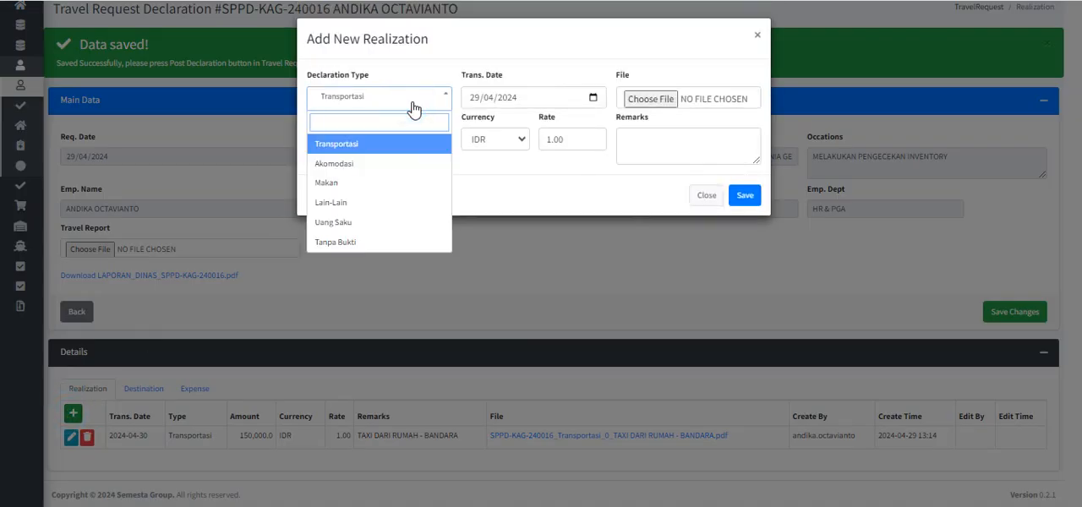
{"action": "left_click", "coordinate": [377, 183]}
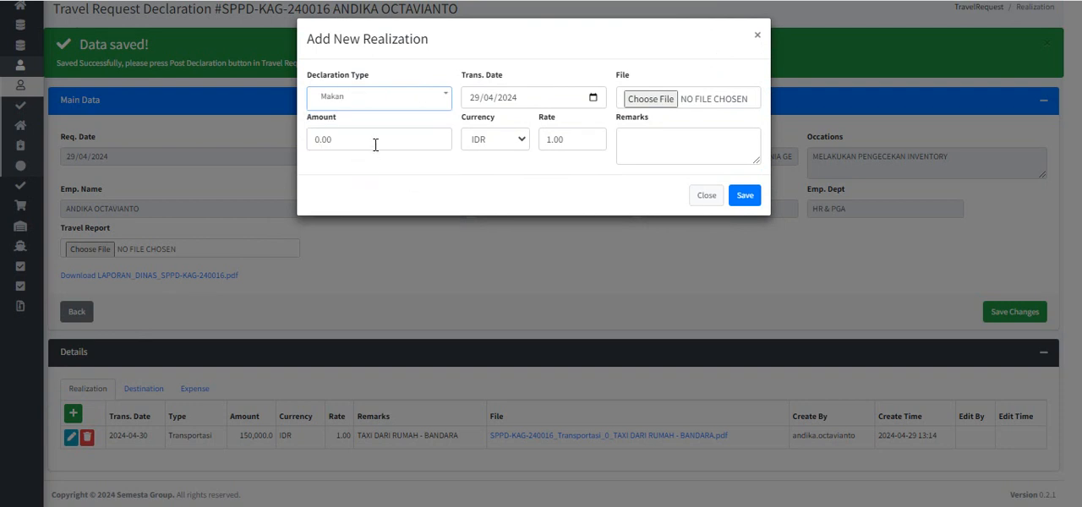
{"action": "left_click", "coordinate": [375, 143]}
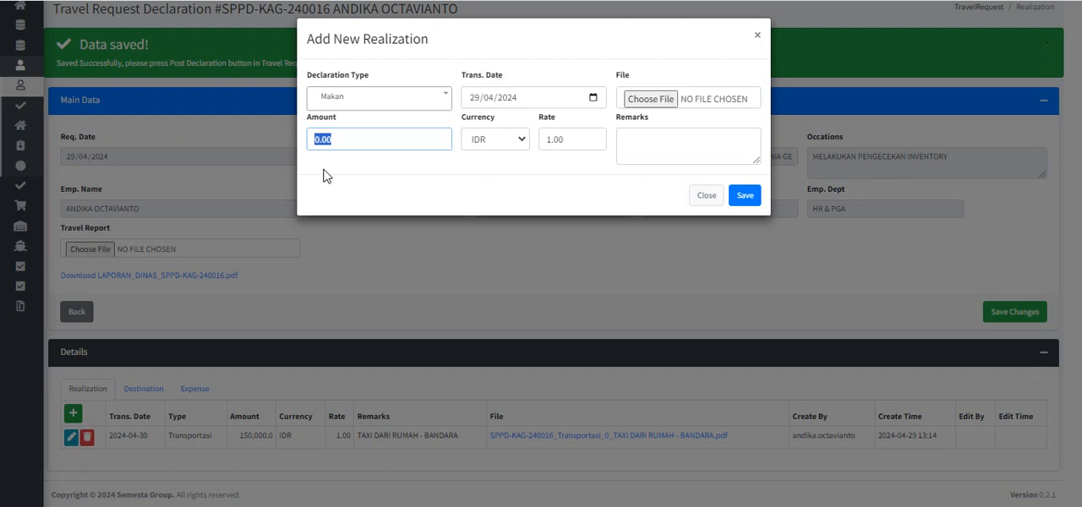
Step: Attach the PDF TESTING DOCUMENT to the Makan entry and set its transaction date to 30/04/2024
{"action": "left_click", "coordinate": [649, 99]}
{"action": "left_click", "coordinate": [279, 206]}
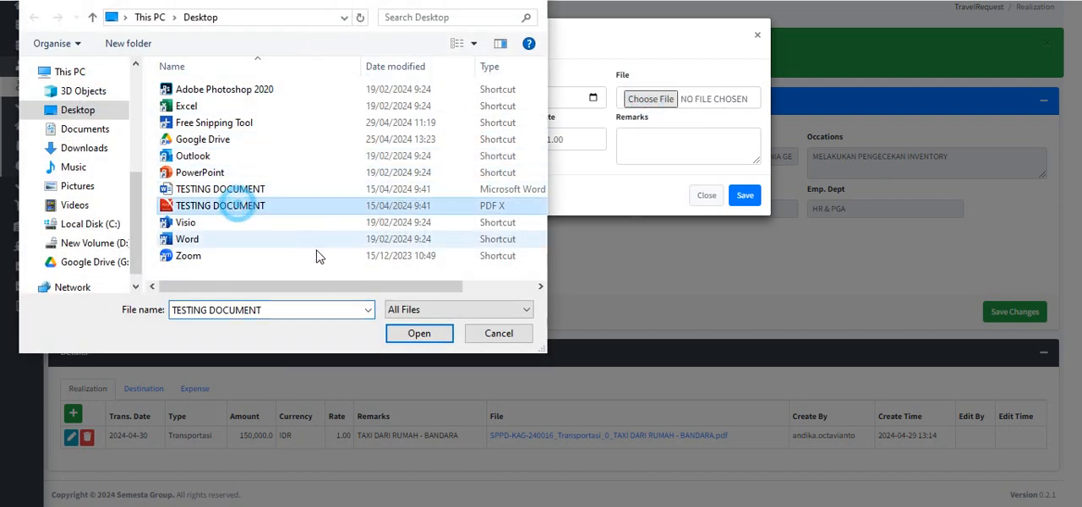
{"action": "left_click", "coordinate": [417, 334]}
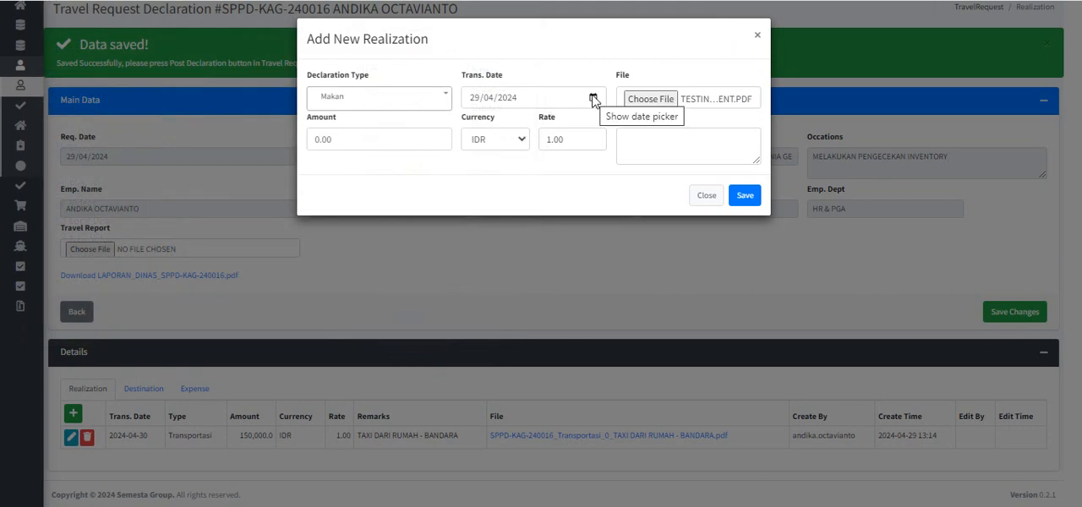
{"action": "left_click", "coordinate": [595, 98]}
{"action": "left_click", "coordinate": [507, 230]}
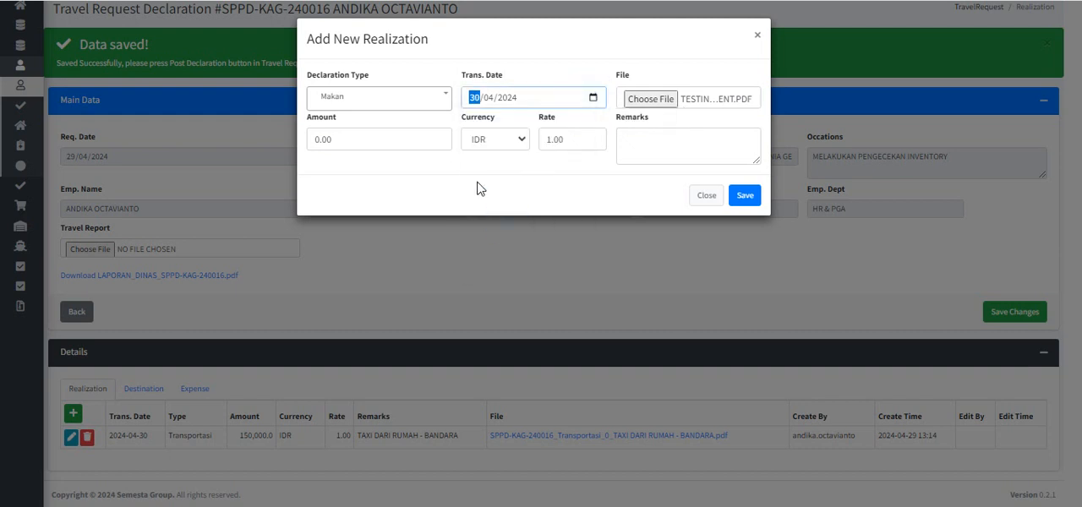
Step: Set the Makan amount to 35,000 with the remark "BIAYA MAKAN PAGI", and save the entry and the declaration changes
{"action": "left_click", "coordinate": [394, 140]}
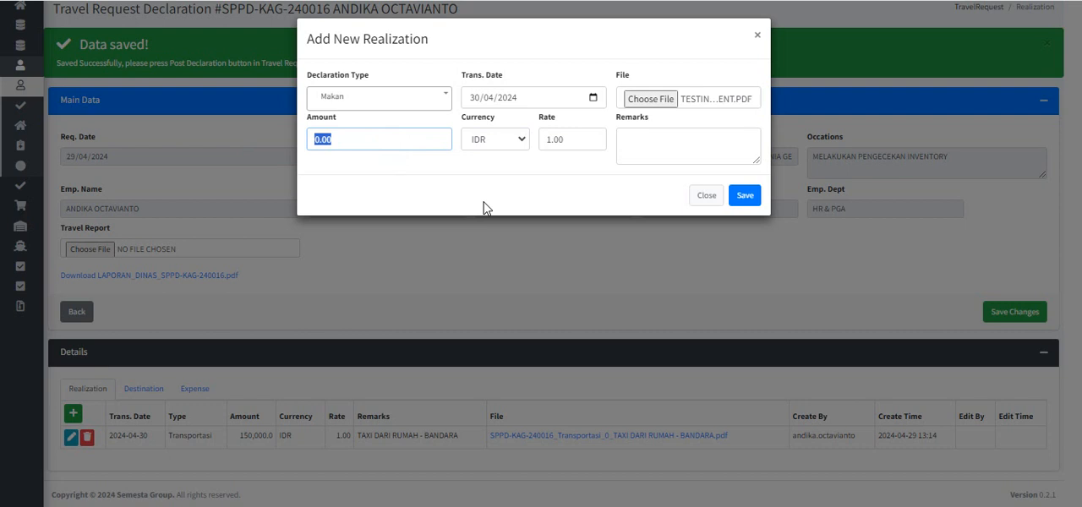
{"action": "type", "text": "35000"}
{"action": "left_click", "coordinate": [692, 141]}
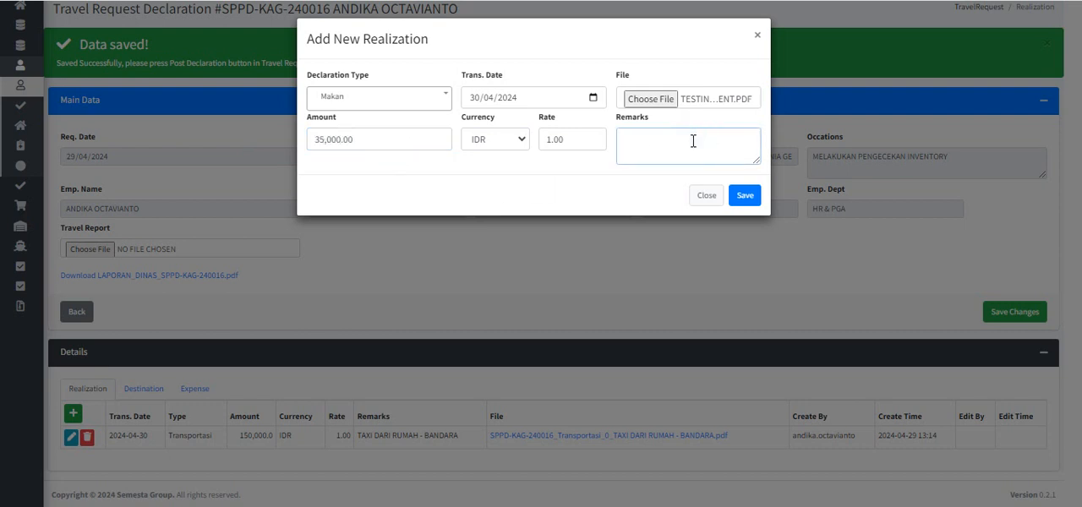
{"action": "type", "text": "BUIA"}
{"action": "type", "text": "YA MAKAN PAGI"}
{"action": "left_click", "coordinate": [745, 196]}
{"action": "scroll", "coordinate": [287, 313], "scroll_direction": "down", "scroll_amount": 1}
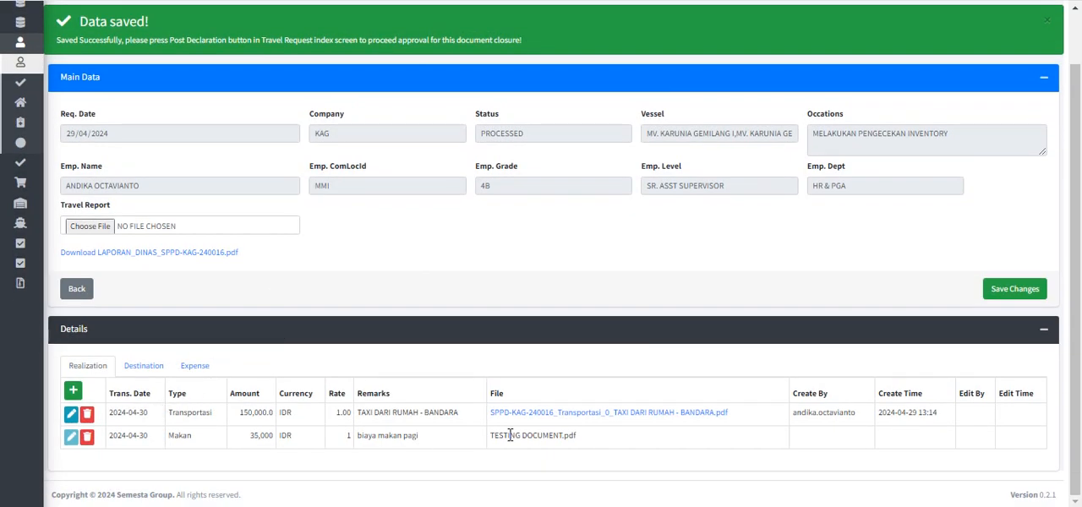
{"action": "left_click", "coordinate": [1025, 289]}
{"action": "scroll", "coordinate": [554, 305], "scroll_direction": "down", "scroll_amount": 1}
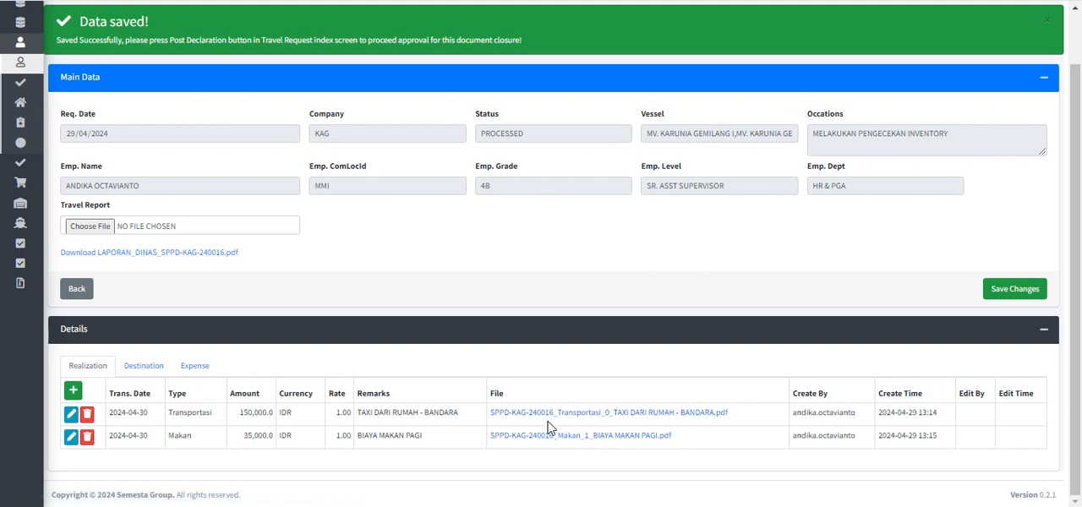
Step: Start a new realization entry with the declaration type Uang Saku and the transaction date 01/05/2024
{"action": "mouse_move", "coordinate": [35, 339]}
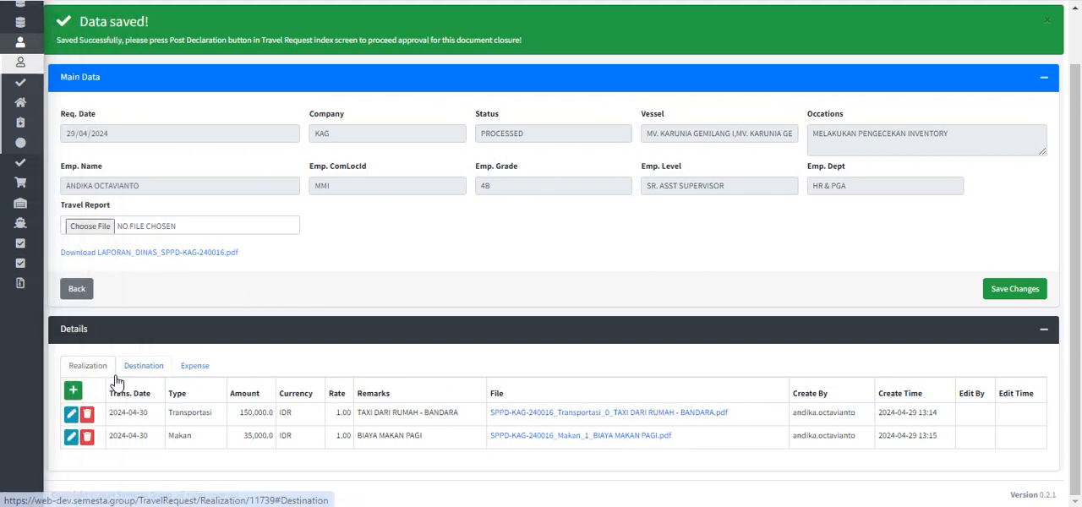
{"action": "left_click", "coordinate": [72, 389]}
{"action": "left_click", "coordinate": [406, 102]}
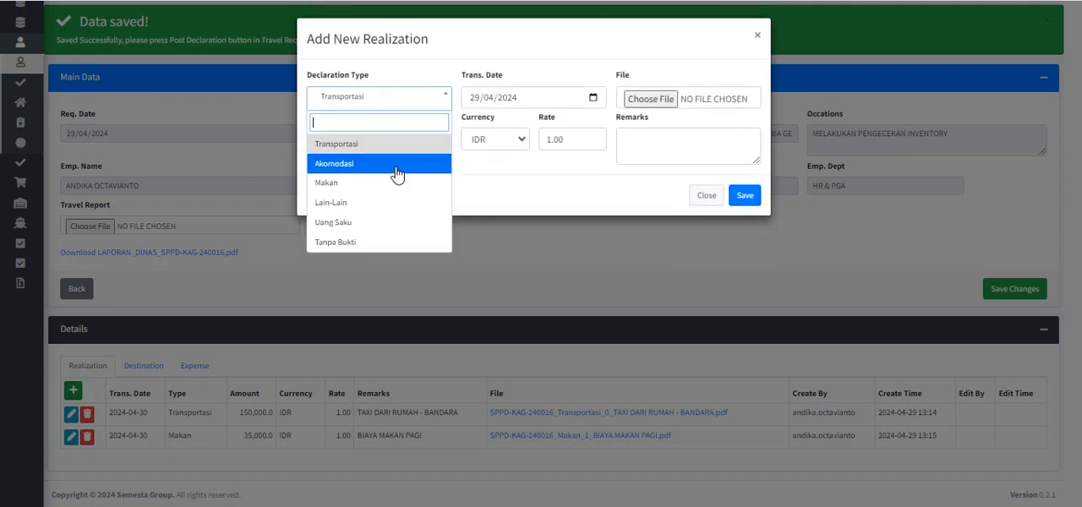
{"action": "left_click", "coordinate": [391, 223]}
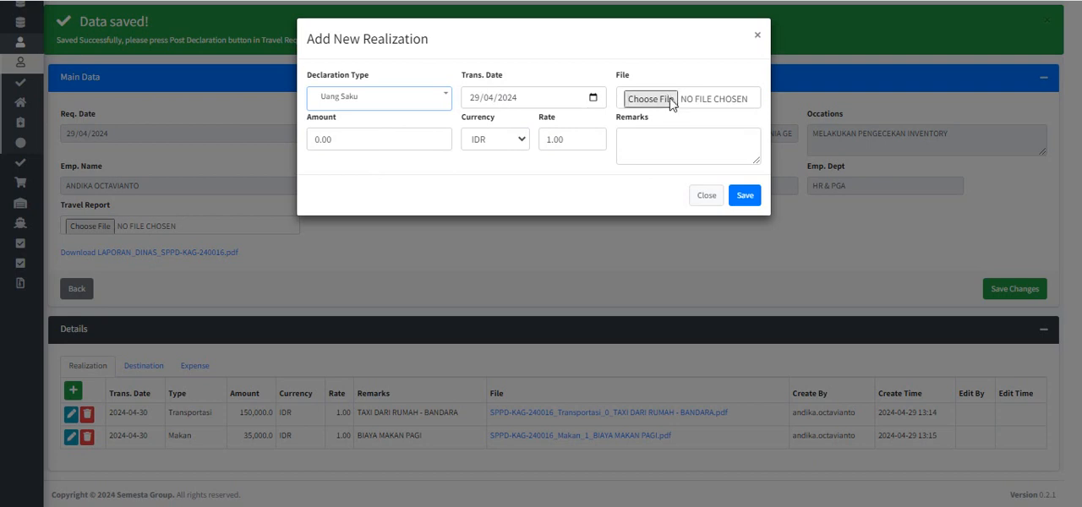
{"action": "left_click", "coordinate": [593, 98]}
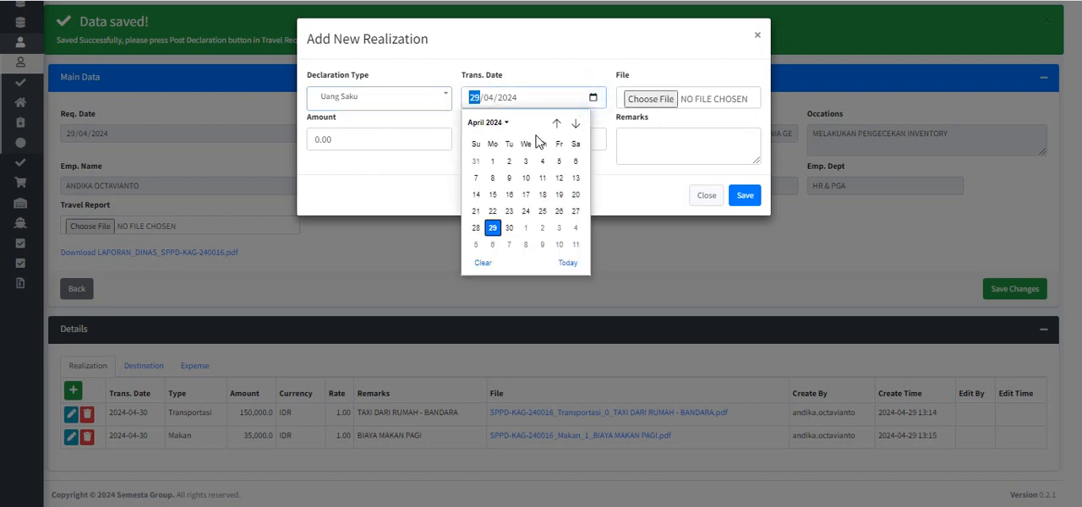
{"action": "left_click", "coordinate": [525, 228]}
Step: Set the Uang Saku amount to 50,000 with the remark "UANG SAKU", and save the entry and the declaration changes
{"action": "left_click", "coordinate": [363, 145]}
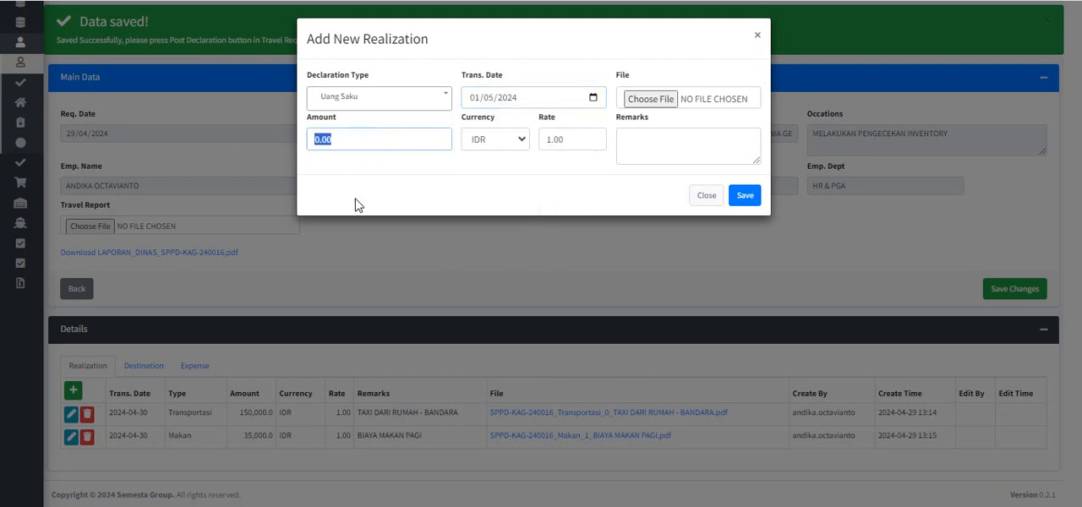
{"action": "type", "text": "50000"}
{"action": "left_click", "coordinate": [679, 138]}
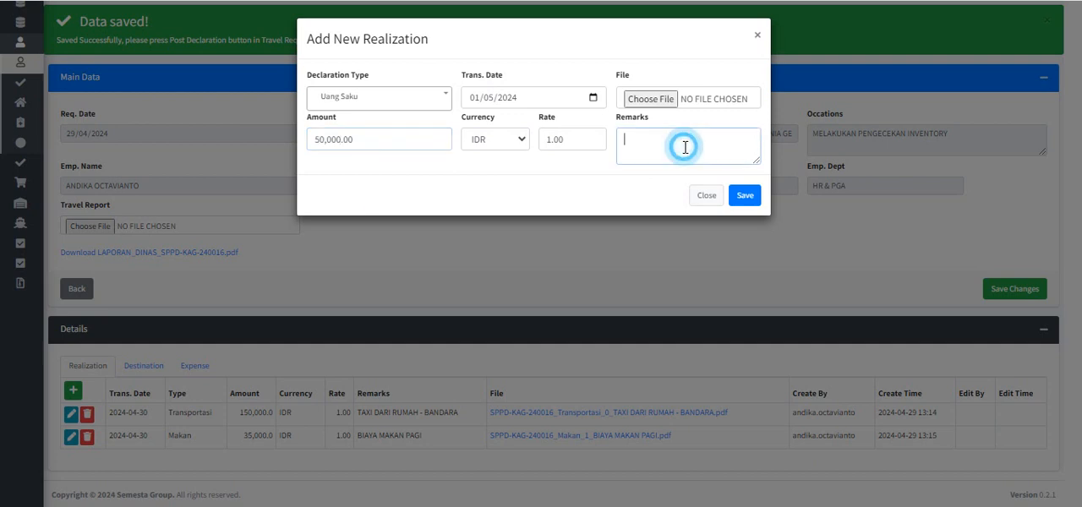
{"action": "type", "text": "UANG SAKU"}
{"action": "left_click", "coordinate": [744, 197]}
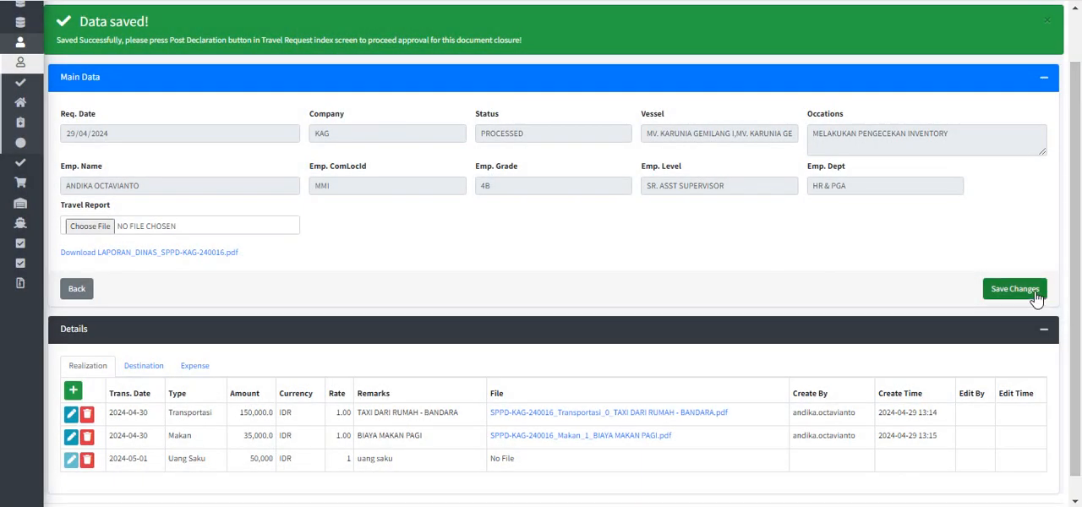
{"action": "scroll", "coordinate": [605, 272], "scroll_direction": "up", "scroll_amount": 1}
{"action": "scroll", "coordinate": [580, 280], "scroll_direction": "down", "scroll_amount": 1}
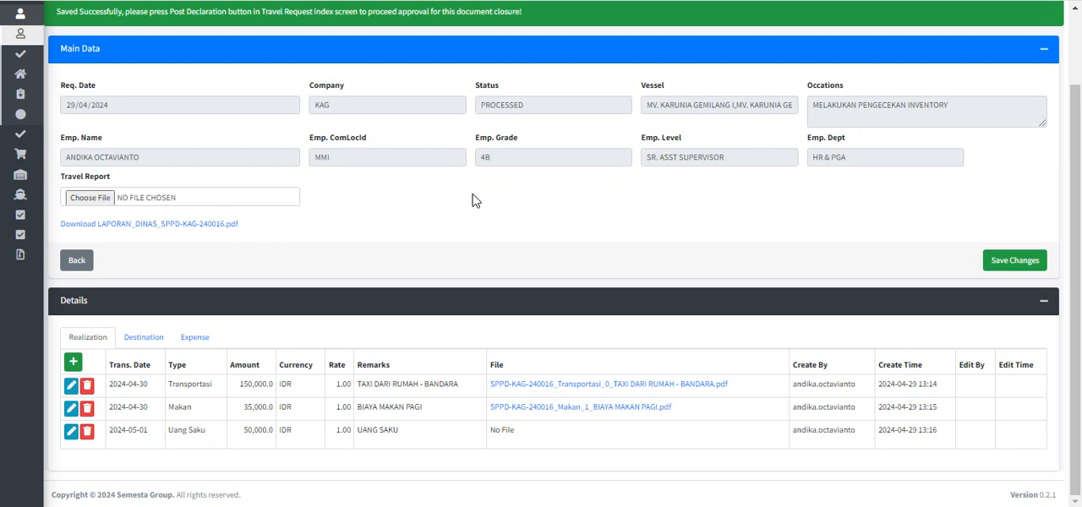
{"action": "left_click", "coordinate": [76, 261]}
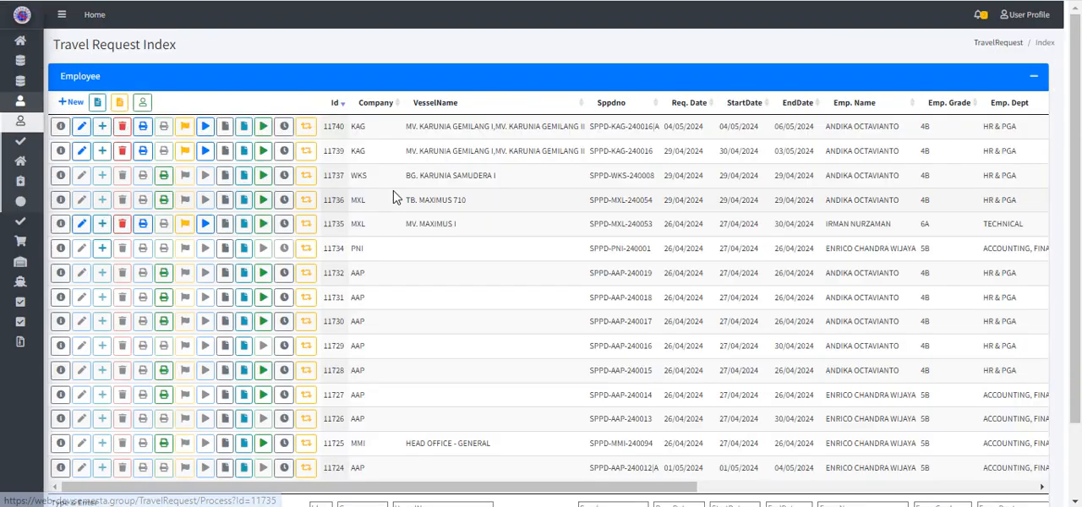
{"action": "left_click", "coordinate": [205, 153]}
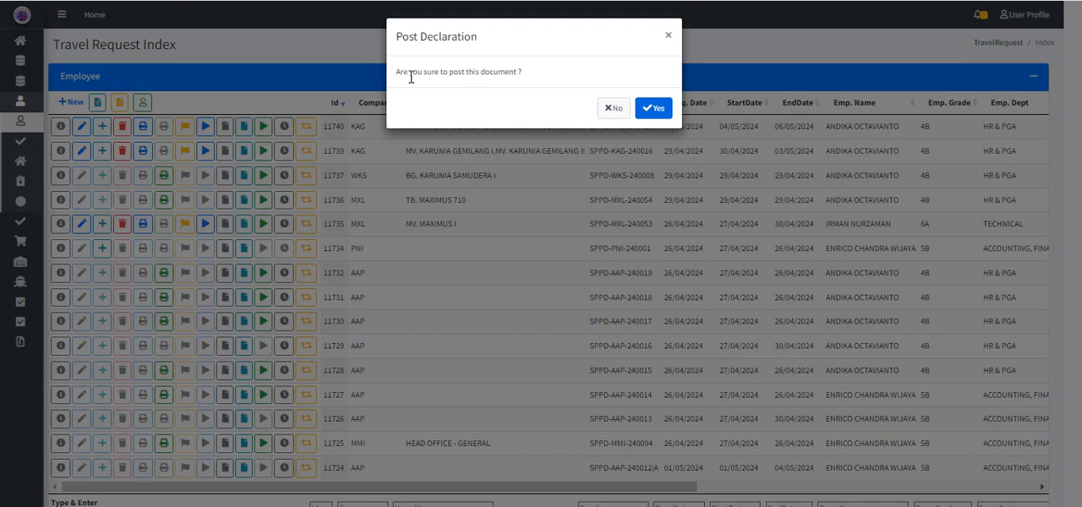
{"action": "left_click", "coordinate": [650, 110]}
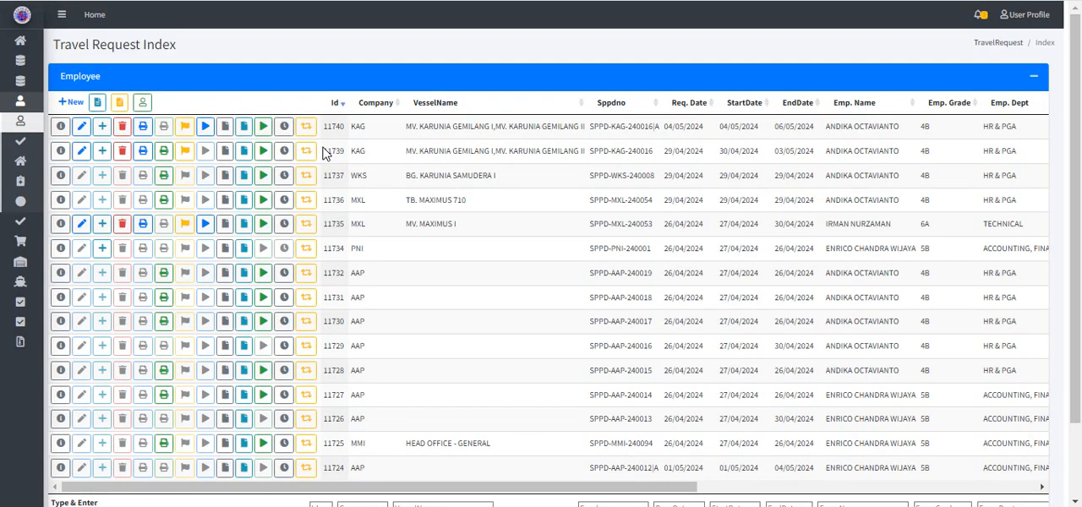
{"action": "scroll", "coordinate": [324, 152], "scroll_direction": "right", "scroll_amount": 2}
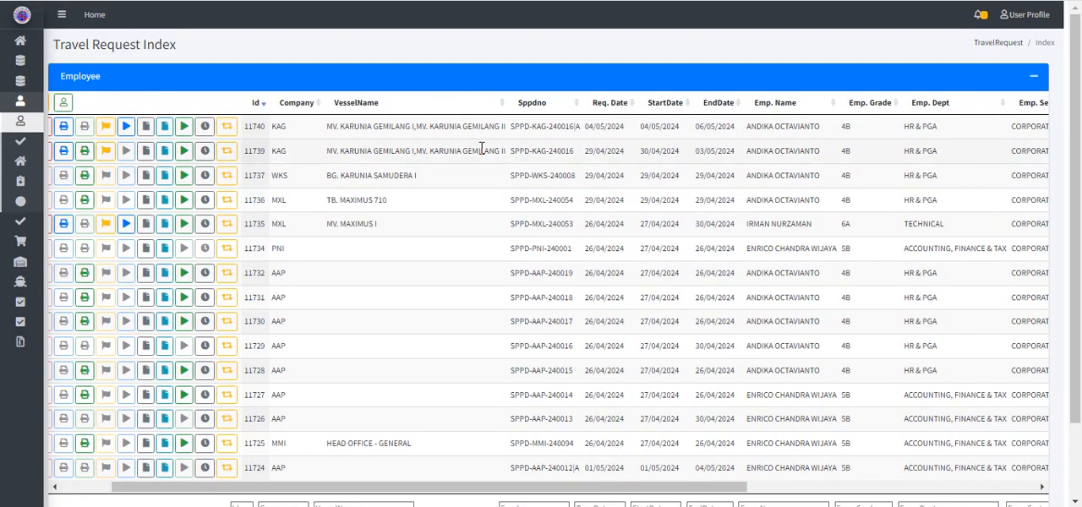
{"action": "left_click_drag", "start_coordinate": [522, 151], "coordinate": [571, 153]}
{"action": "left_click", "coordinate": [563, 153]}
{"action": "scroll", "coordinate": [555, 152], "scroll_direction": "right", "scroll_amount": 10}
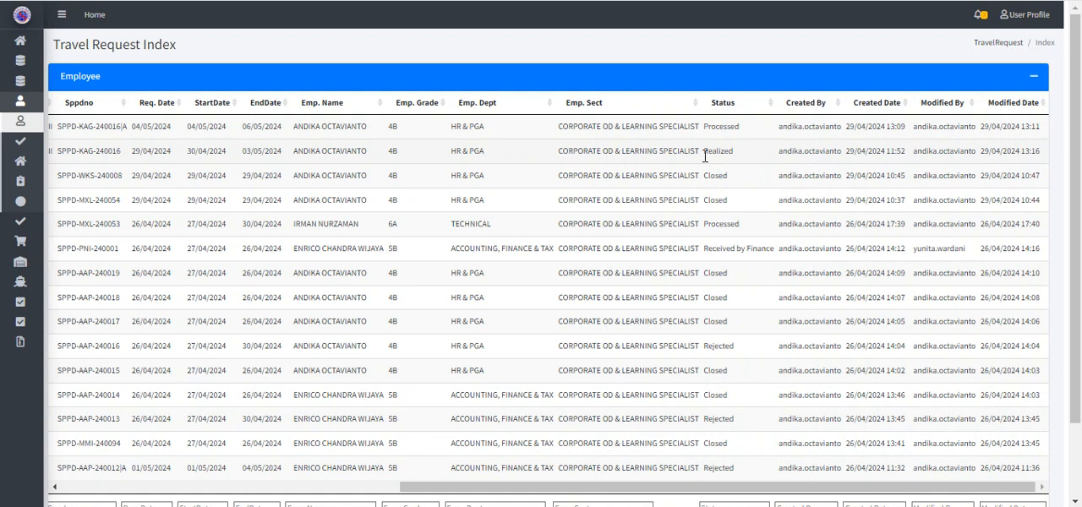
{"action": "double_click", "coordinate": [710, 152]}
{"action": "left_click", "coordinate": [732, 158]}
{"action": "scroll", "coordinate": [510, 152], "scroll_direction": "left", "scroll_amount": 10}
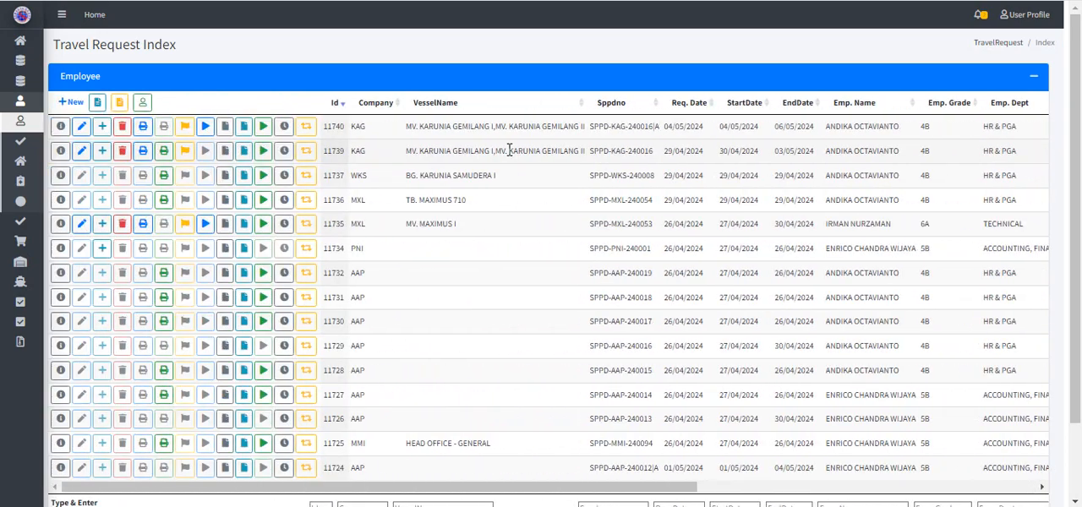
{"action": "scroll", "coordinate": [510, 150], "scroll_direction": "right", "scroll_amount": 10}
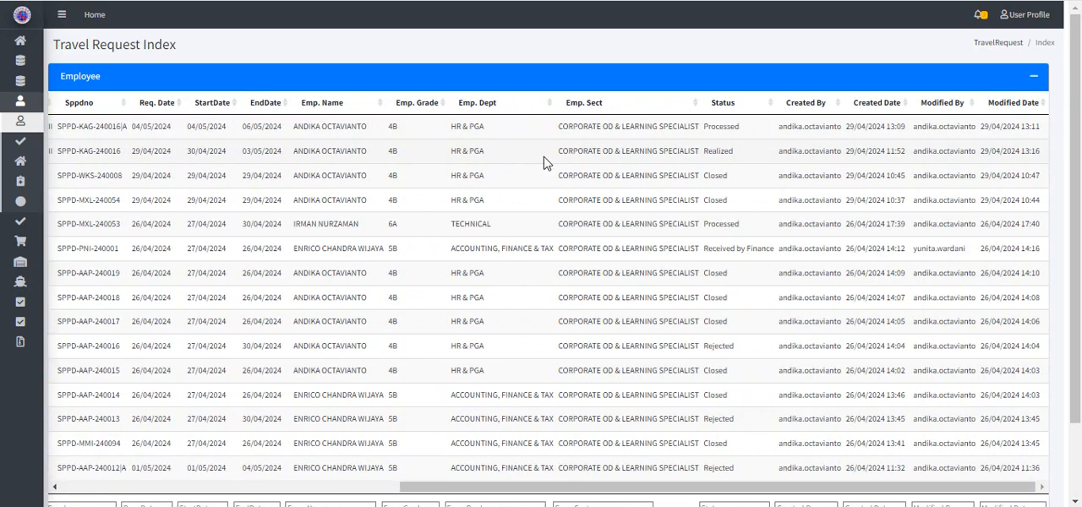
{"action": "scroll", "coordinate": [301, 152], "scroll_direction": "left", "scroll_amount": 6}
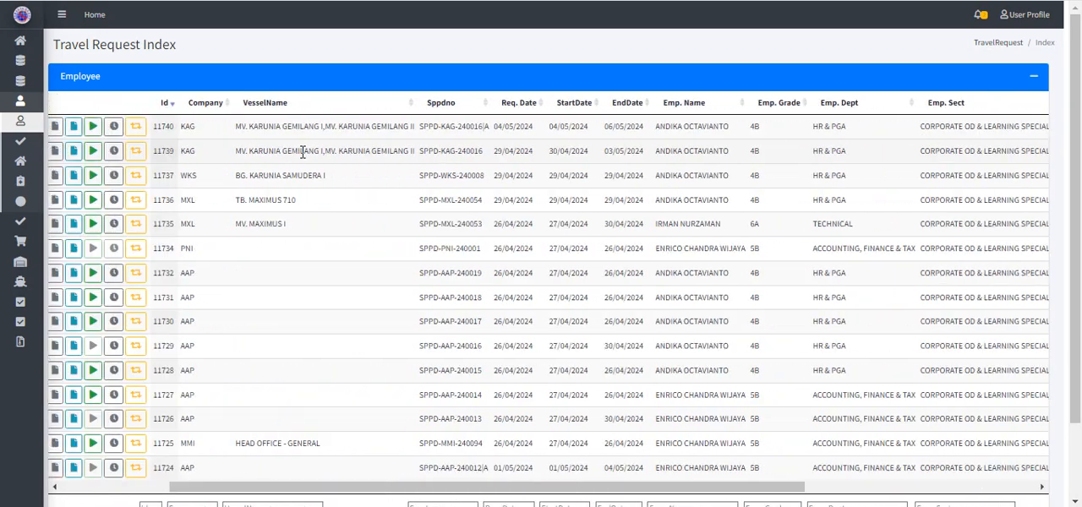
{"action": "scroll", "coordinate": [302, 153], "scroll_direction": "left", "scroll_amount": 4}
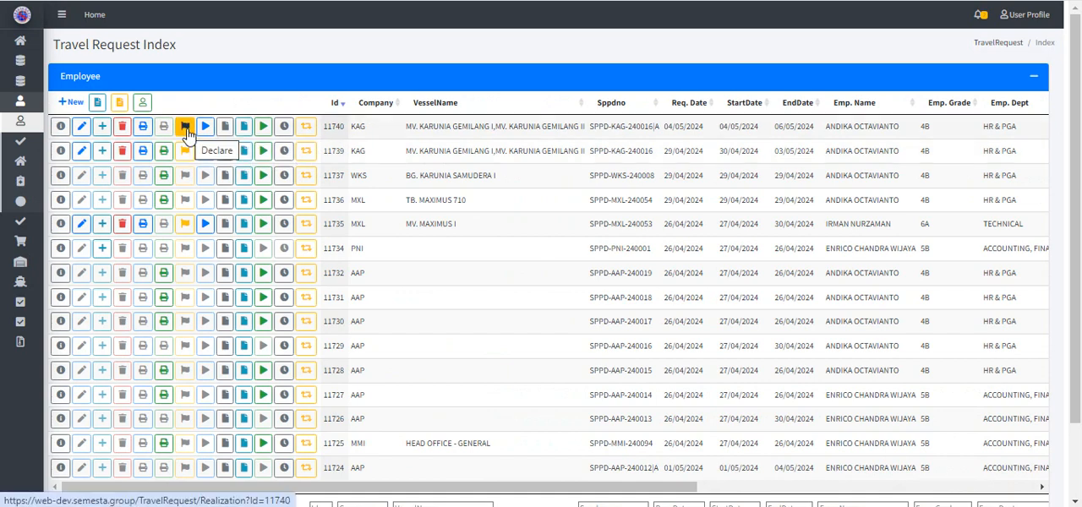
{"action": "left_click", "coordinate": [186, 132]}
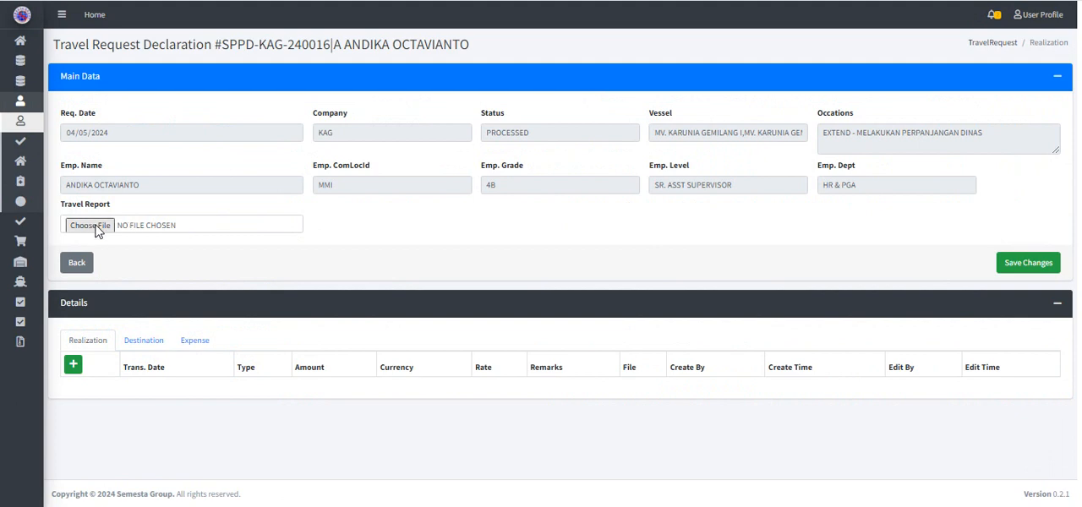
{"action": "left_click", "coordinate": [95, 226]}
{"action": "left_click", "coordinate": [217, 107]}
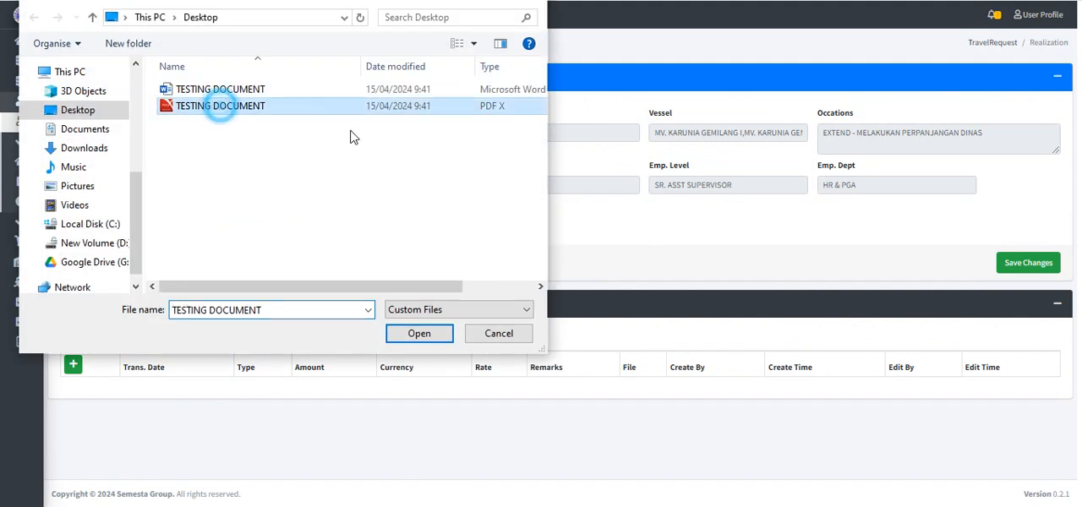
{"action": "left_click", "coordinate": [430, 341]}
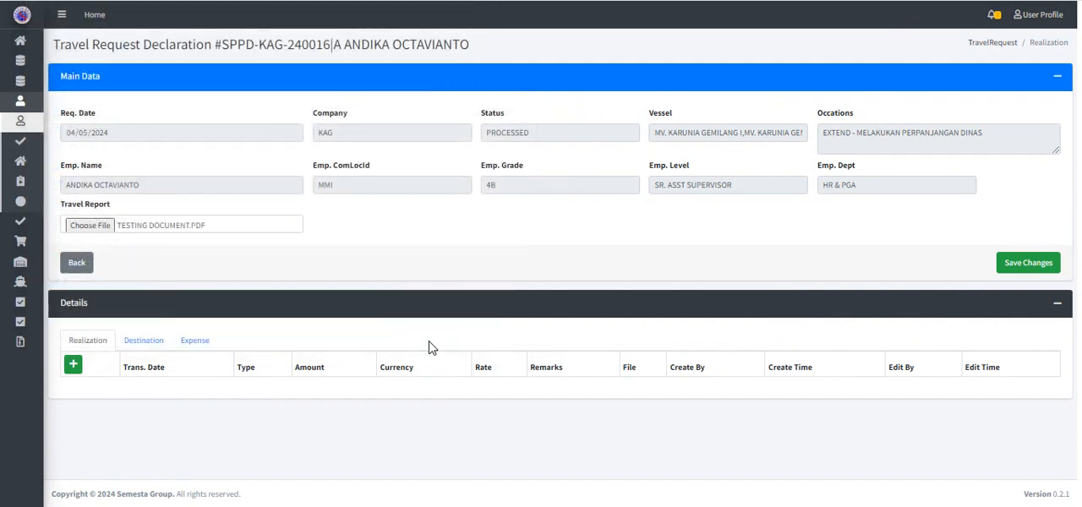
Step: Start a Transportasi realization entry with an amount of 500,000 IDR and the remark "SEWA SPEEDBOAT"
{"action": "left_click", "coordinate": [73, 364]}
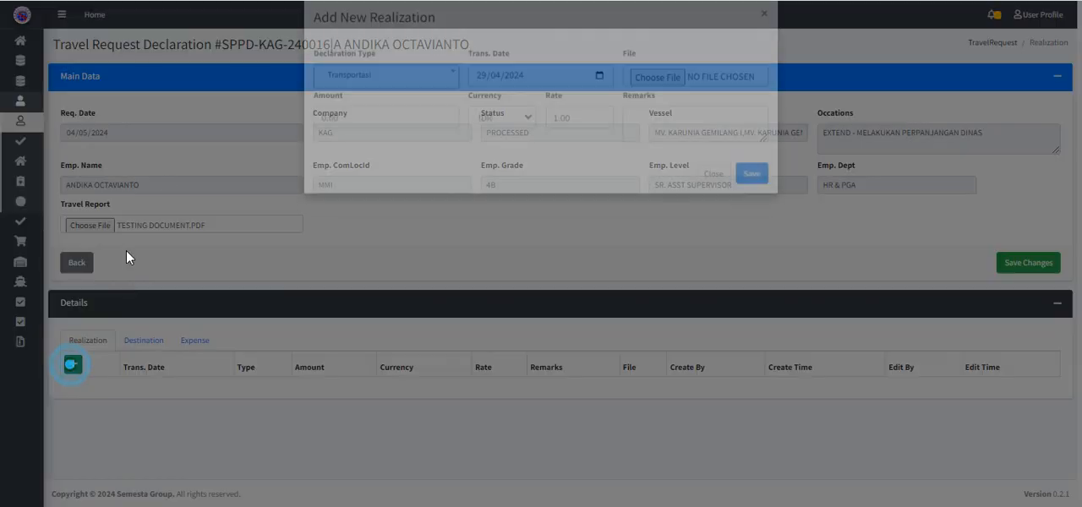
{"action": "left_click", "coordinate": [415, 138]}
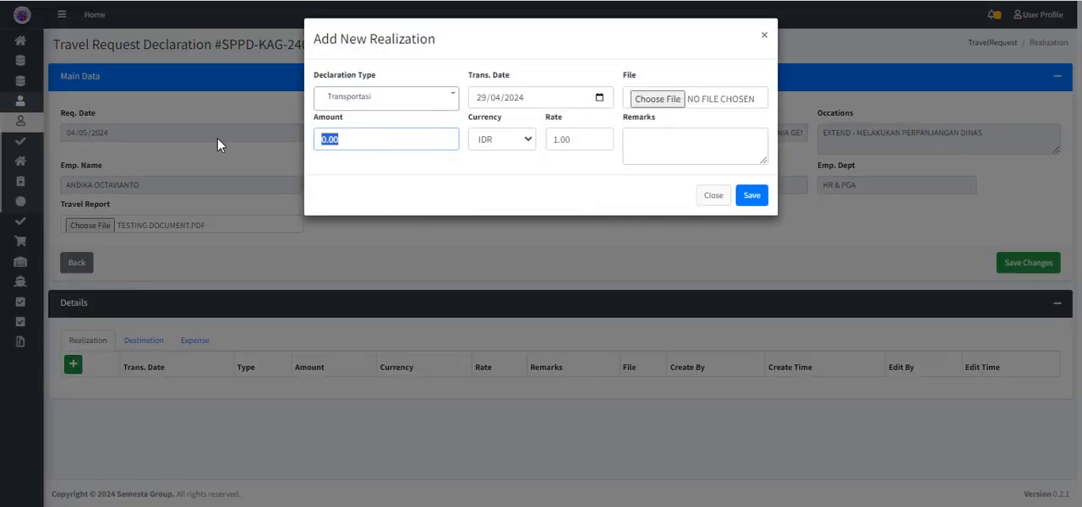
{"action": "type", "text": "500000"}
{"action": "left_click", "coordinate": [695, 142]}
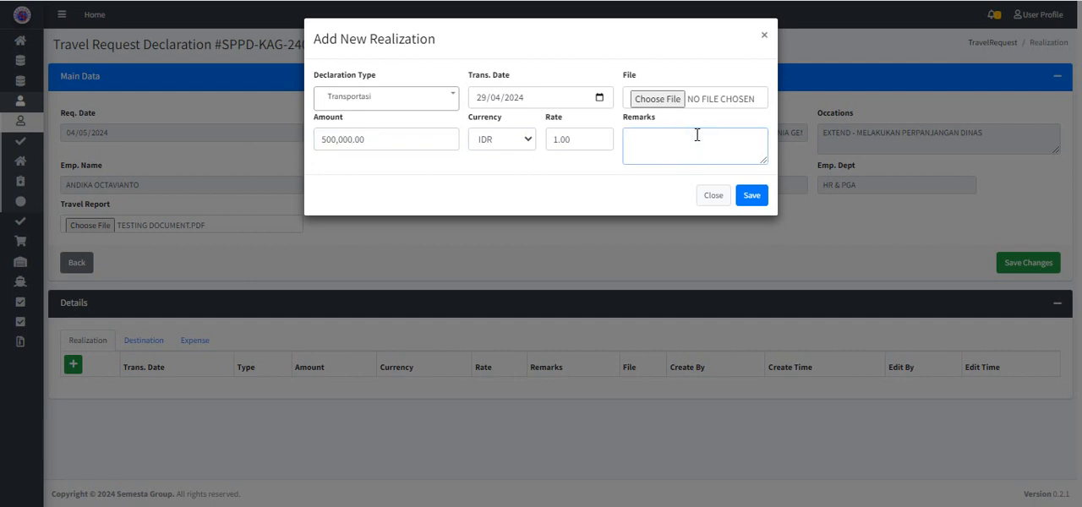
{"action": "type", "text": "SEWA SPEEDBOAT"}
Step: Attach the PDF TESTING DOCUMENT to the speedboat entry, and save the entry and the declaration changes
{"action": "left_click", "coordinate": [657, 99]}
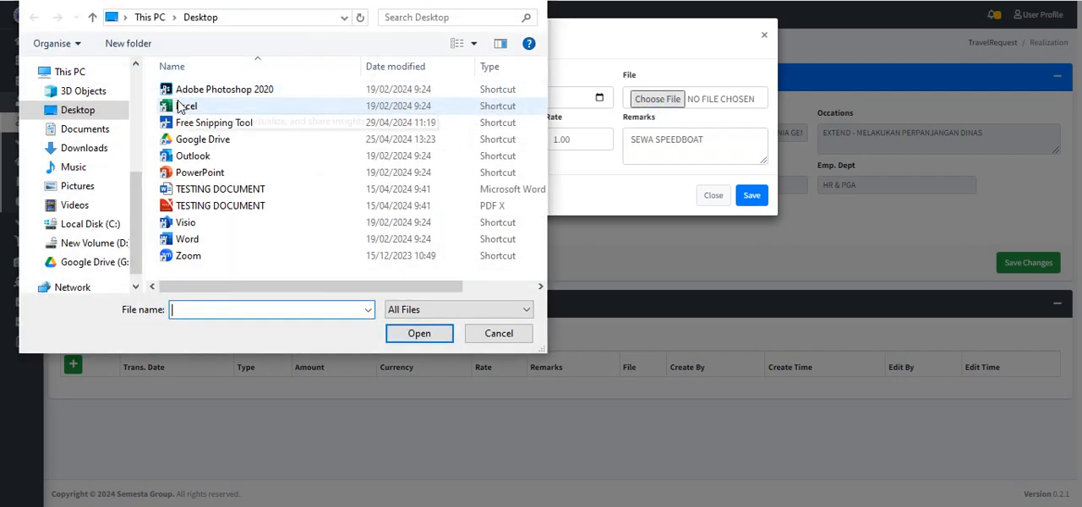
{"action": "left_click", "coordinate": [210, 205]}
{"action": "left_click", "coordinate": [419, 333]}
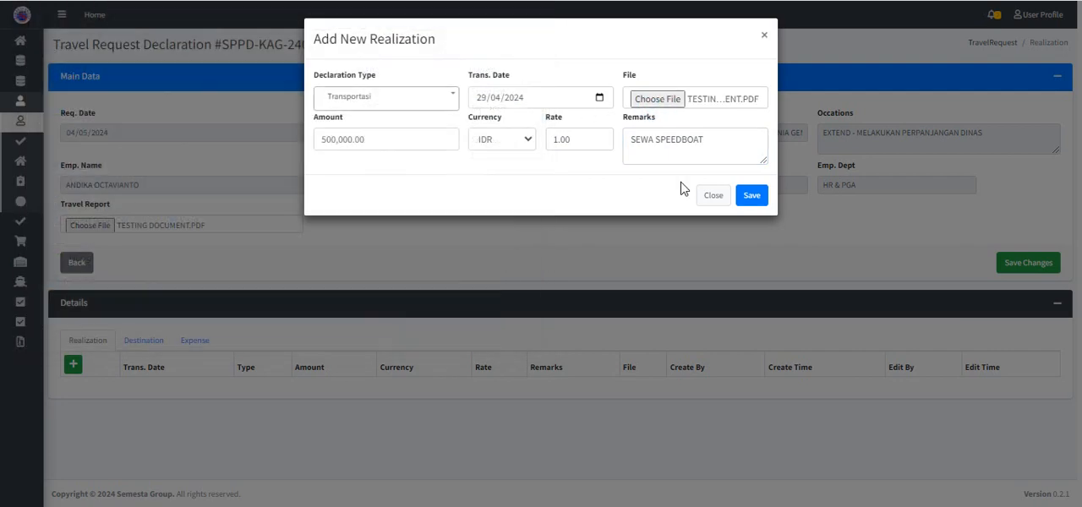
{"action": "left_click", "coordinate": [751, 197]}
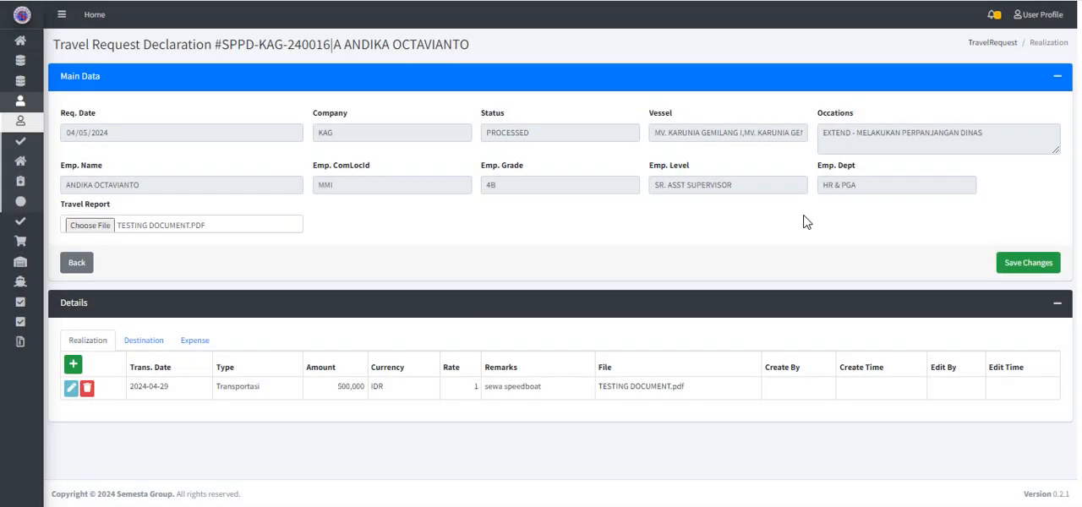
{"action": "left_click", "coordinate": [1019, 263]}
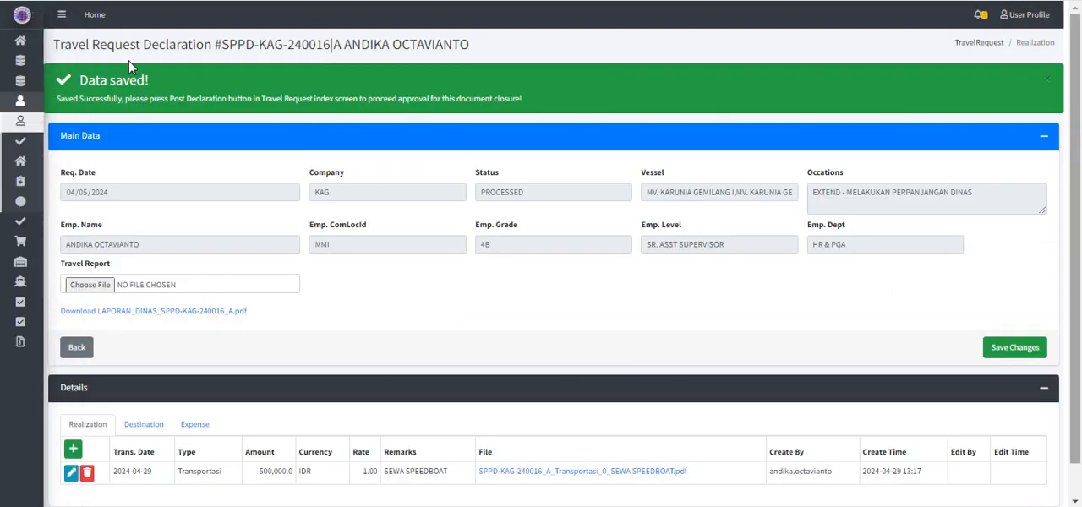
{"action": "scroll", "coordinate": [673, 240], "scroll_direction": "down", "scroll_amount": 1}
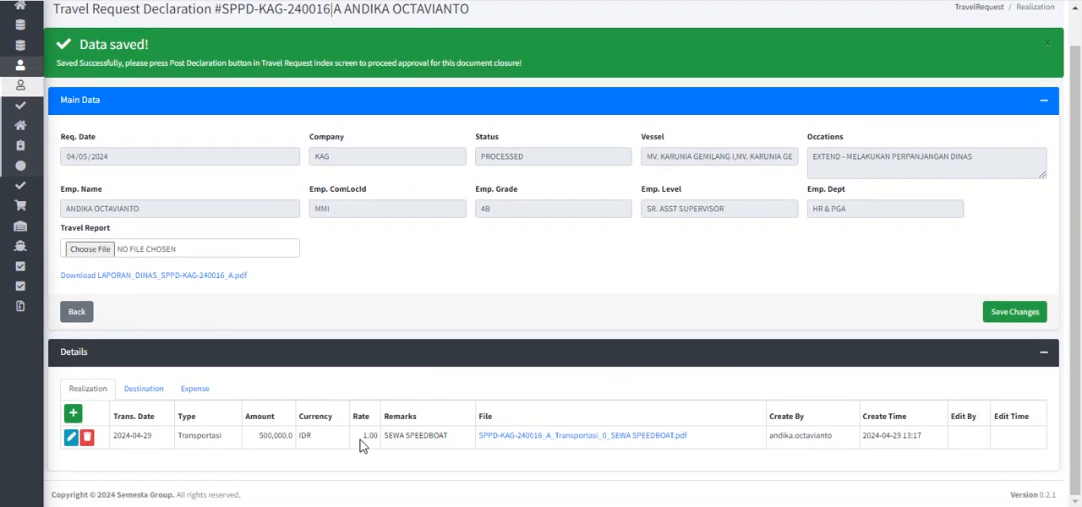
{"action": "left_click", "coordinate": [76, 311]}
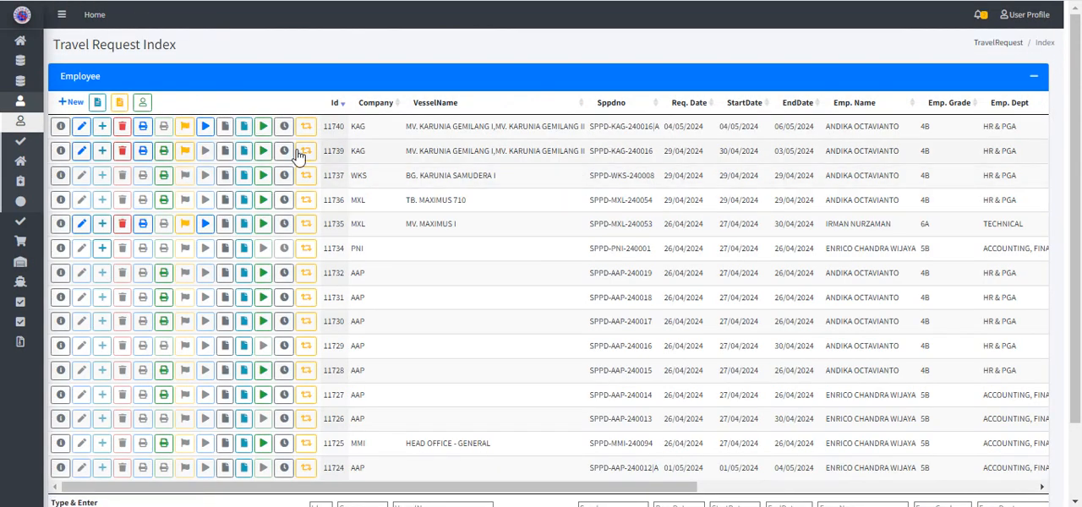
{"action": "left_click", "coordinate": [206, 129]}
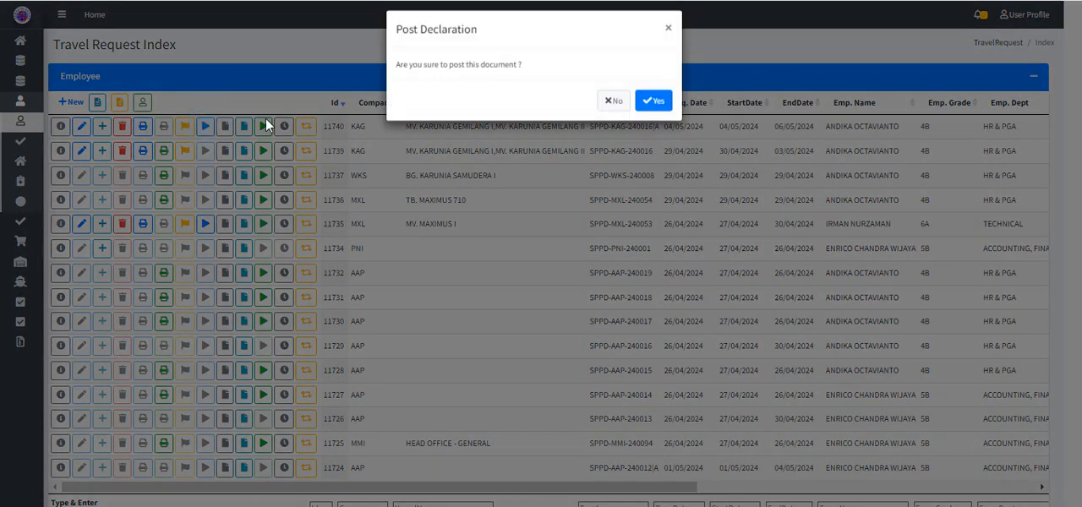
{"action": "left_click", "coordinate": [656, 111]}
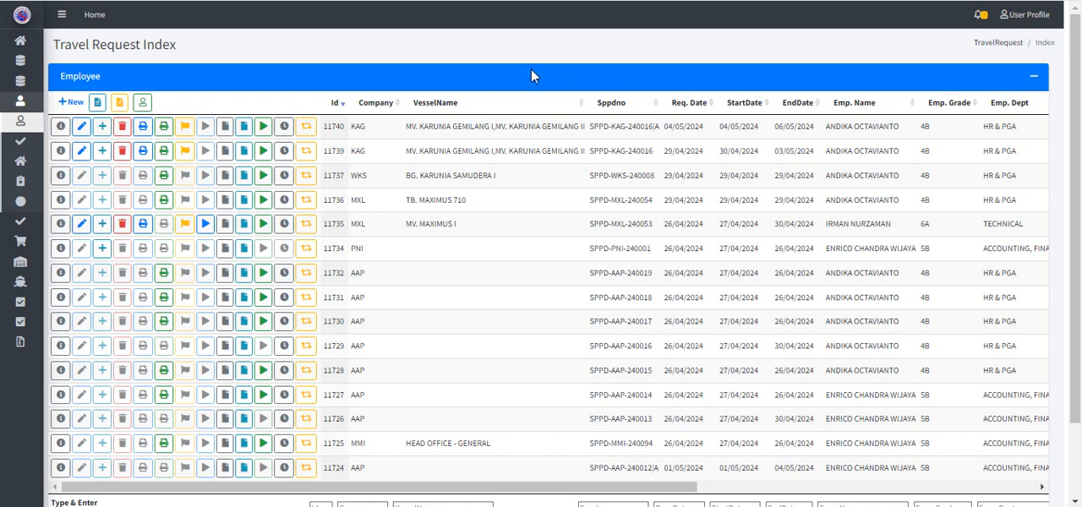
{"action": "scroll", "coordinate": [534, 144], "scroll_direction": "right", "scroll_amount": 5}
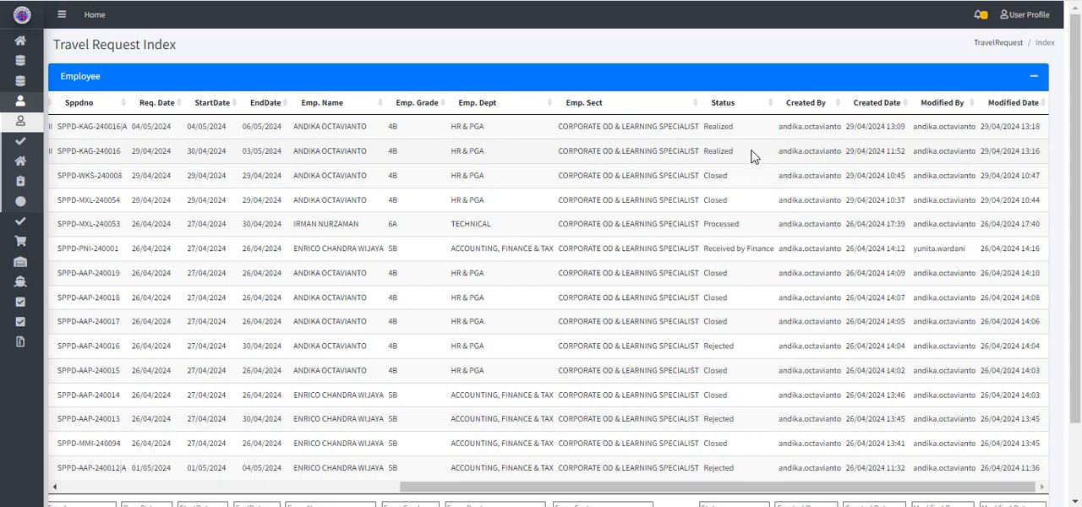
{"action": "scroll", "coordinate": [752, 153], "scroll_direction": "left", "scroll_amount": 8}
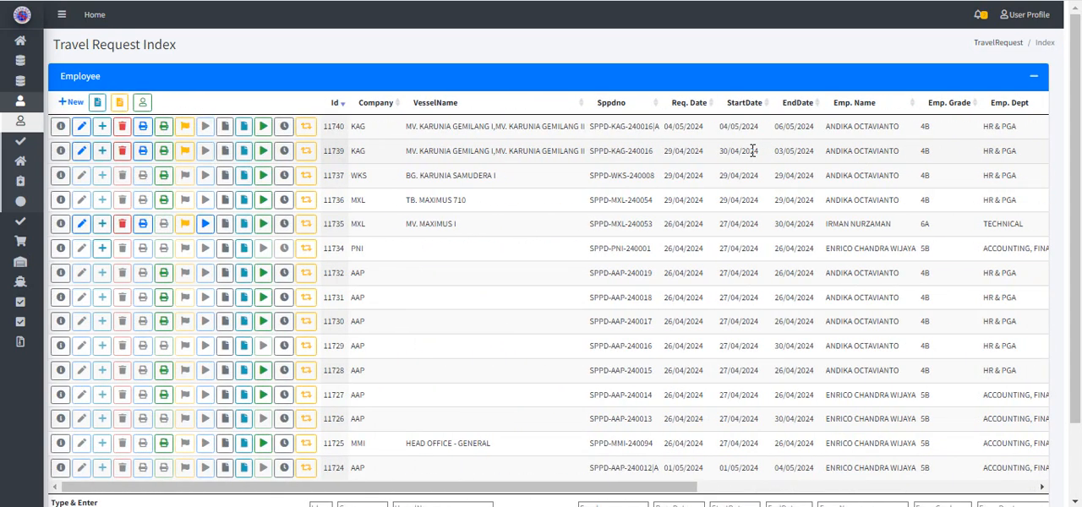